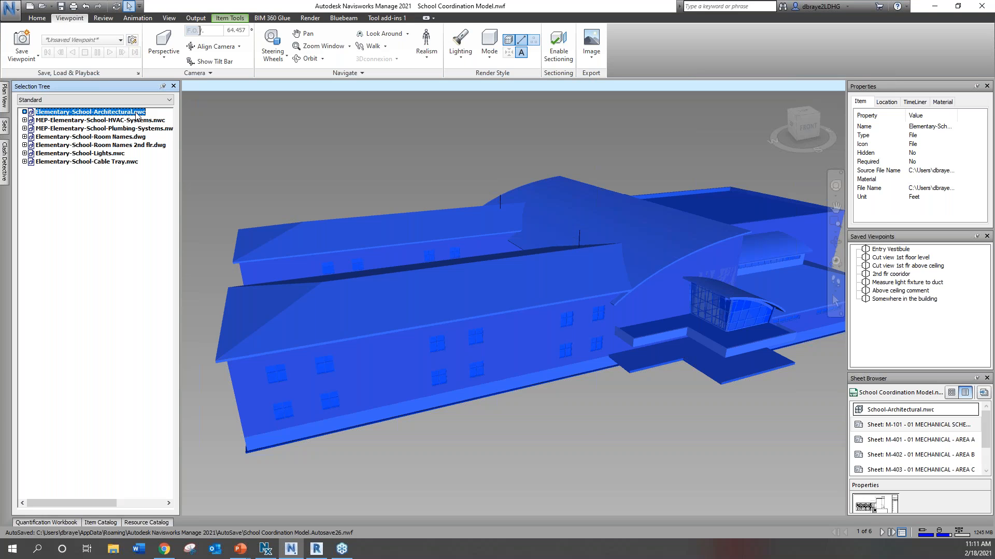
Hide the Elementary-School-Architectural.nwc model and highlight the HVAC and plumbing system models one after the other to view them
right_click(137, 115)
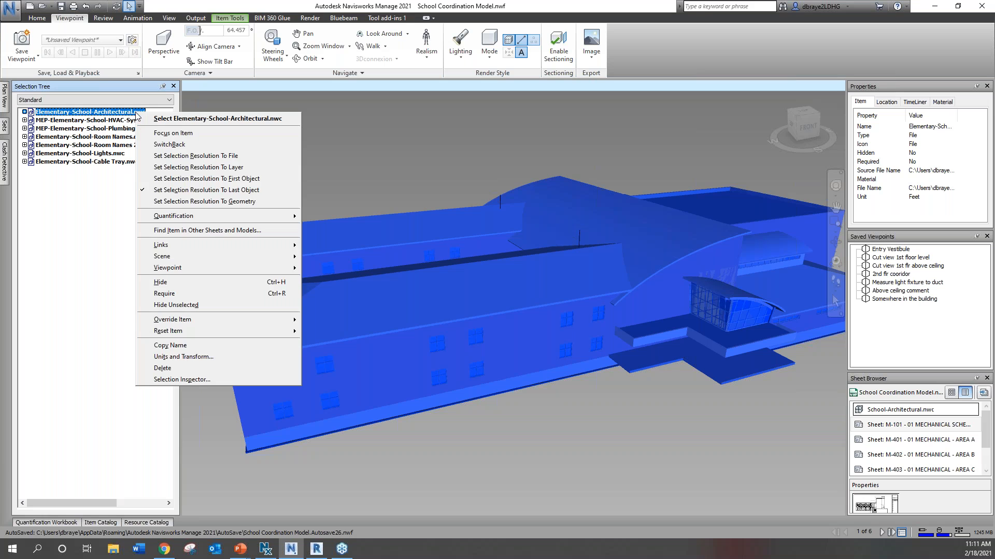
left_click(167, 283)
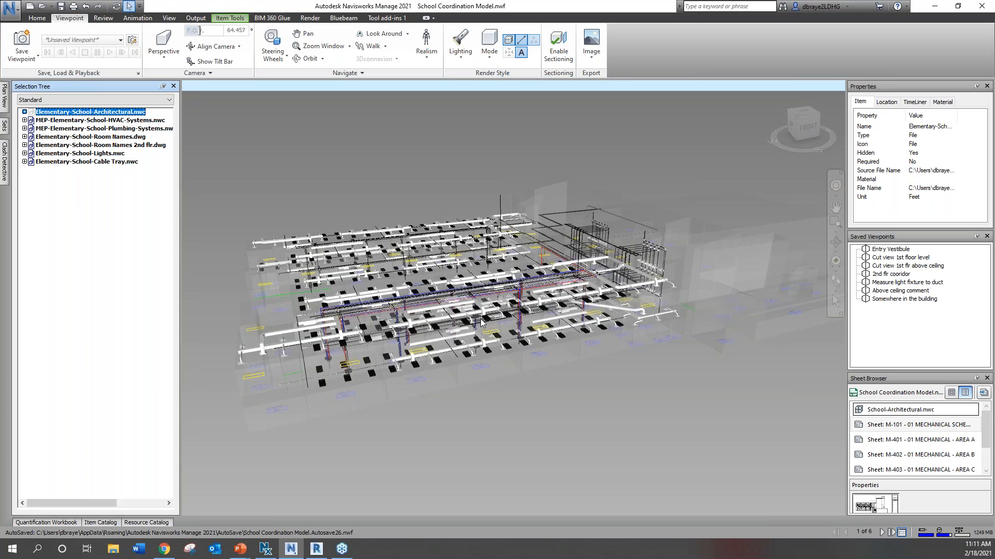
left_click(117, 121)
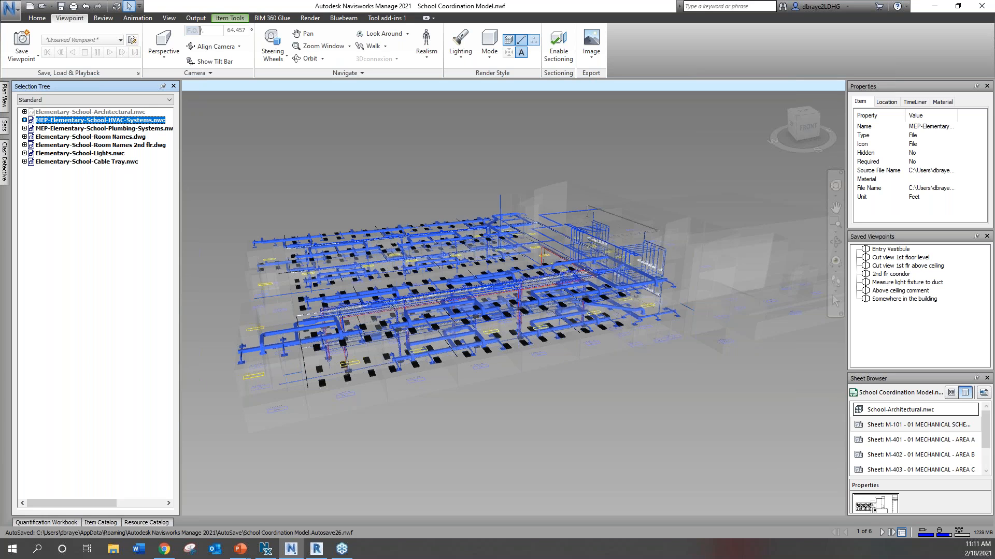
left_click(120, 129)
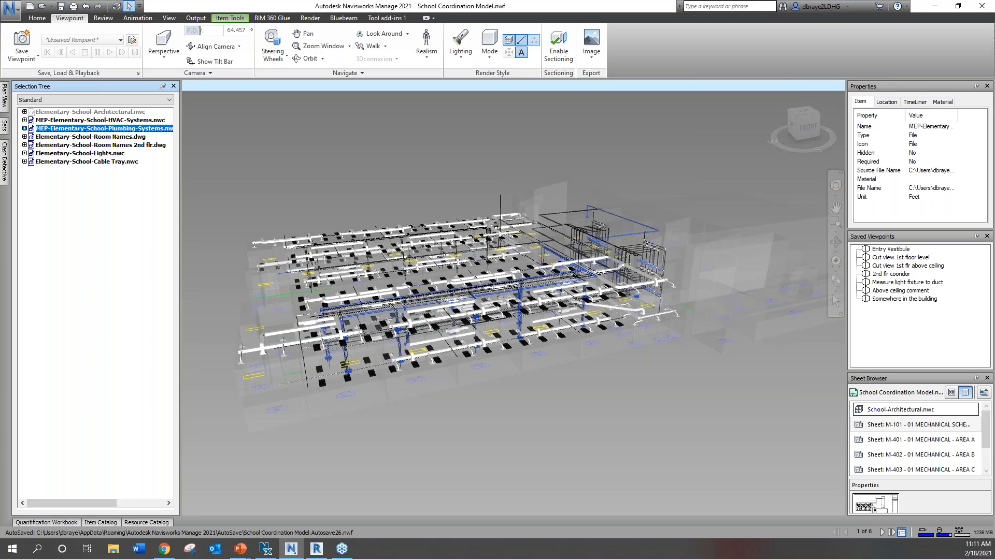
Delete Elementary-School-Room Names 2nd flr.dwg from the coordination model
left_click(128, 145)
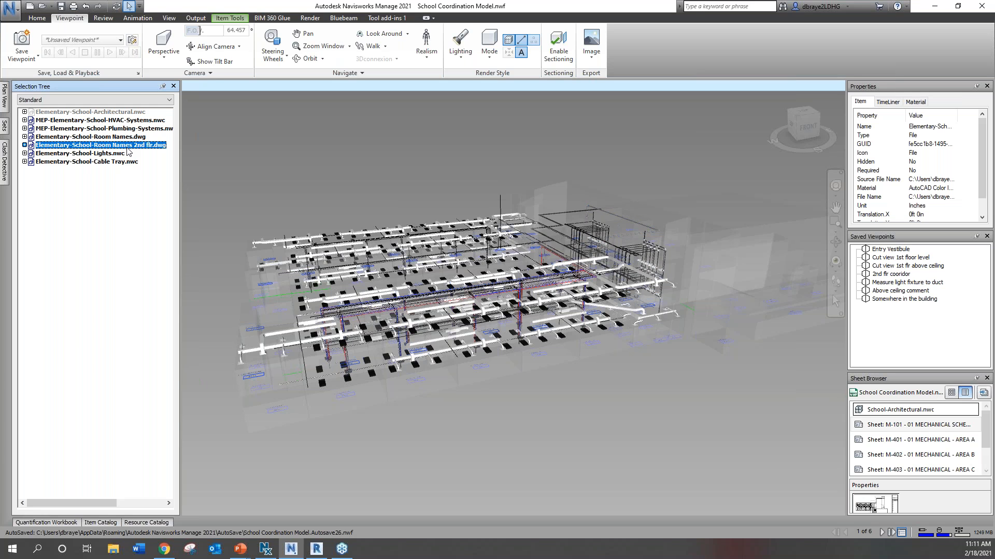
right_click(127, 145)
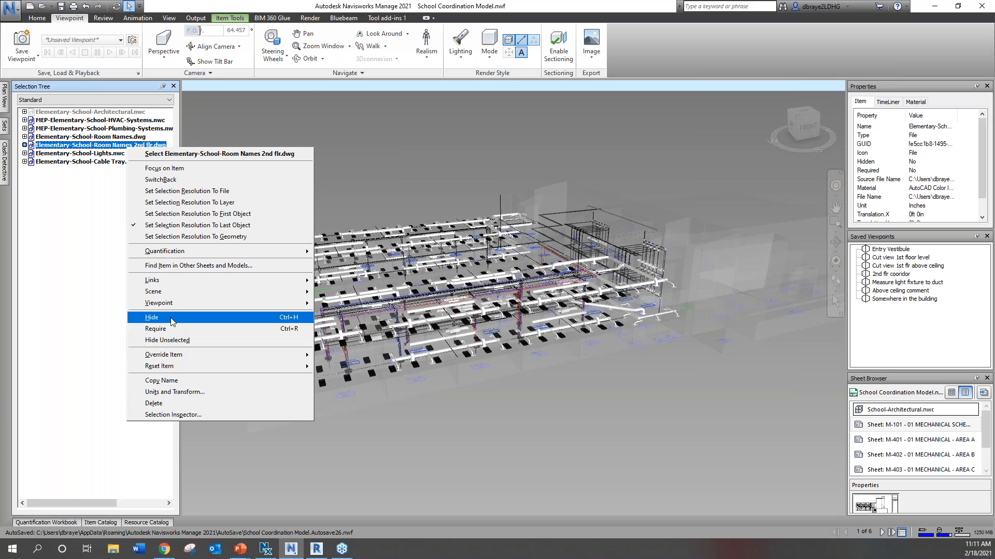
left_click(165, 404)
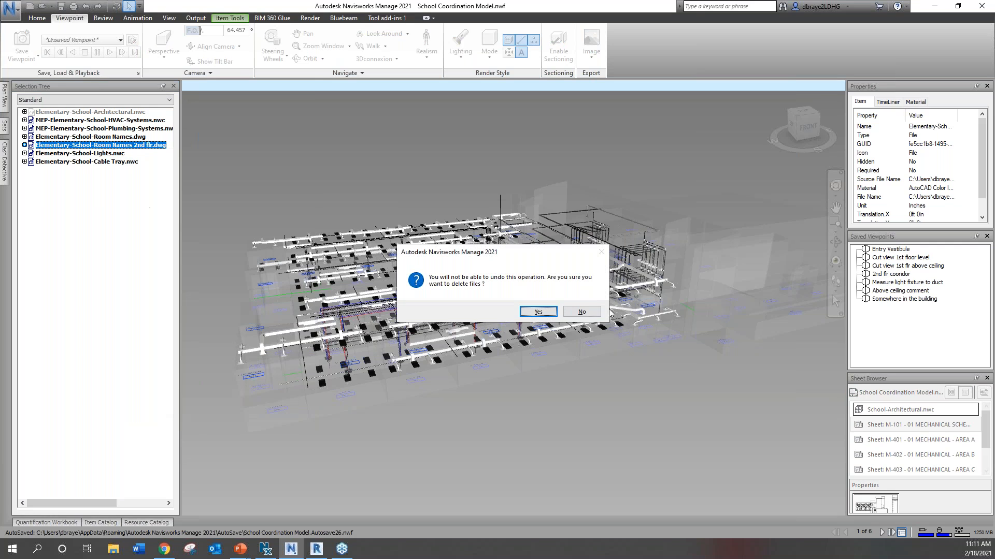
left_click(530, 313)
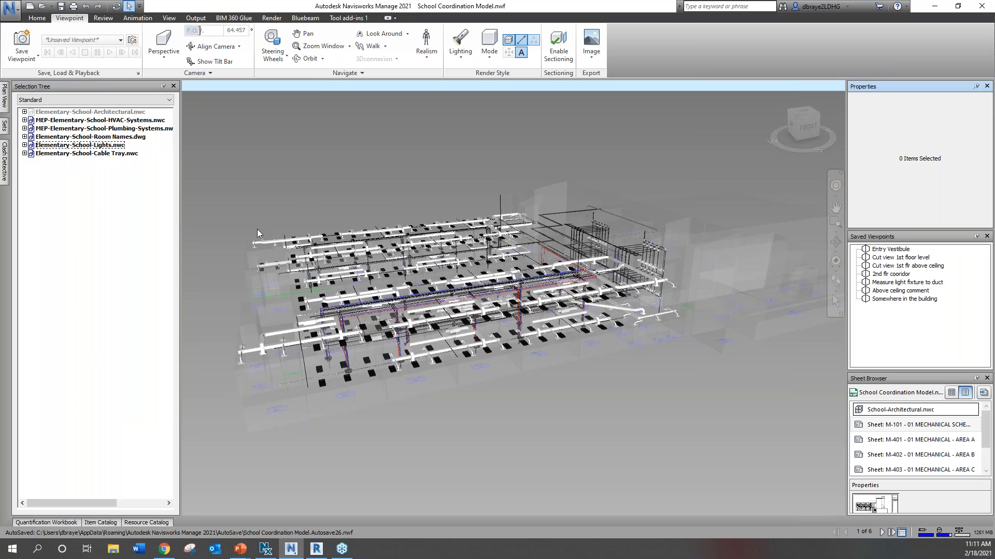
Unhide the Elementary-School-Architectural.nwc model and clear the selection
left_click(117, 113)
right_click(117, 113)
left_click(164, 281)
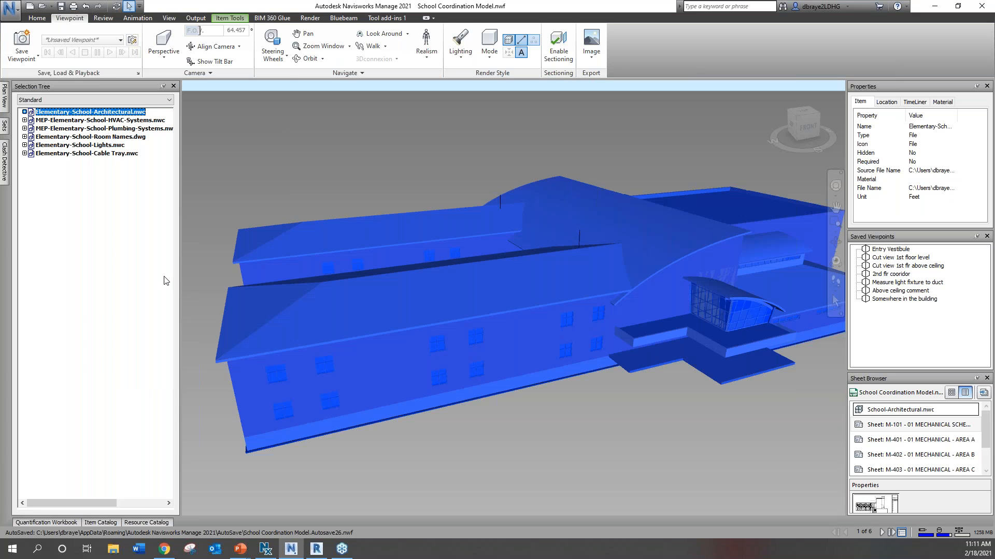
key("Escape")
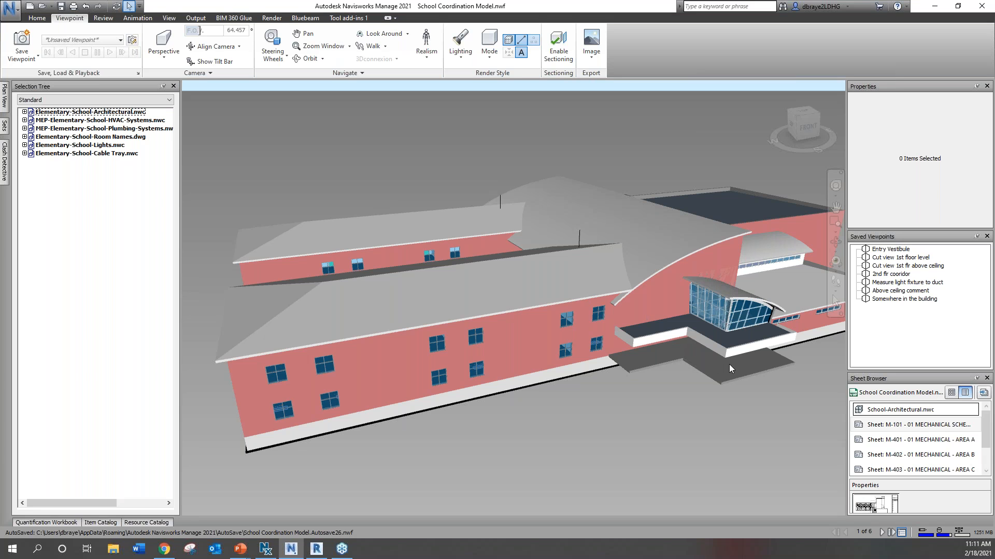
Start the Walk tool in front of the building's glazed entrance and set the navigation speed to 10
middle_click_drag(728, 359, 721, 360)
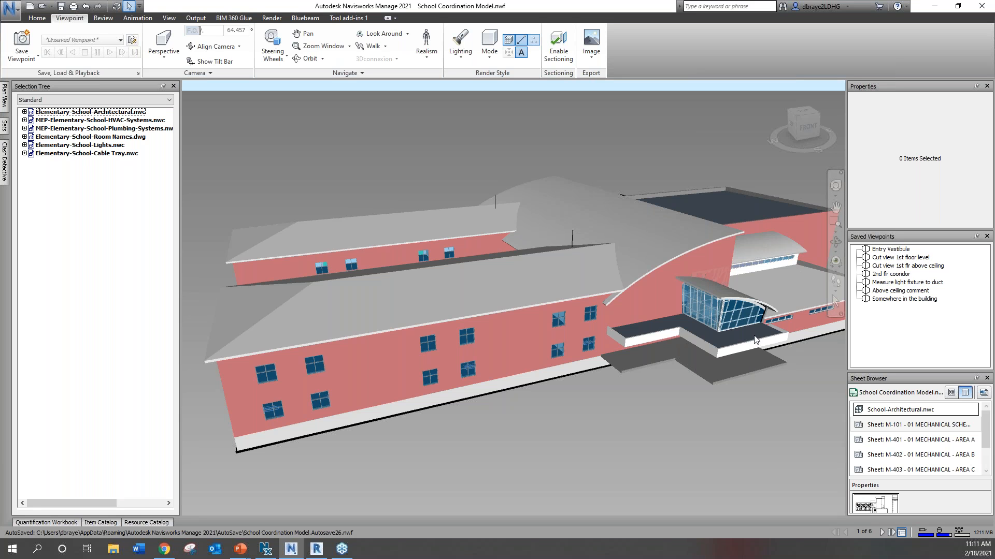
scroll(753, 337, "up", 10)
scroll(756, 341, "up", 10)
scroll(728, 292, "up", 5)
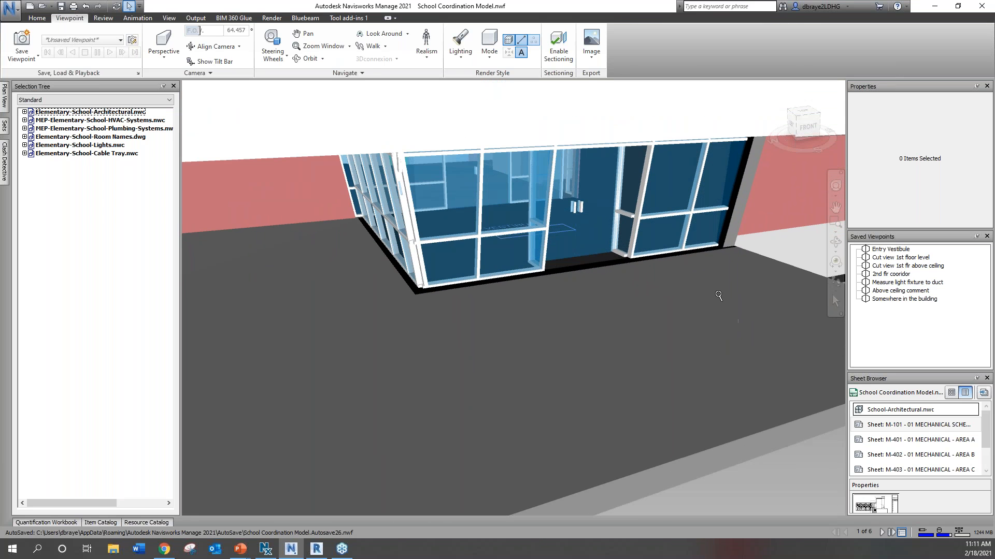
left_click(835, 282)
left_click_drag(776, 299, 648, 293)
left_click(346, 73)
left_click_drag(356, 86, 329, 92)
type("10")
key("Return")
left_click(647, 270)
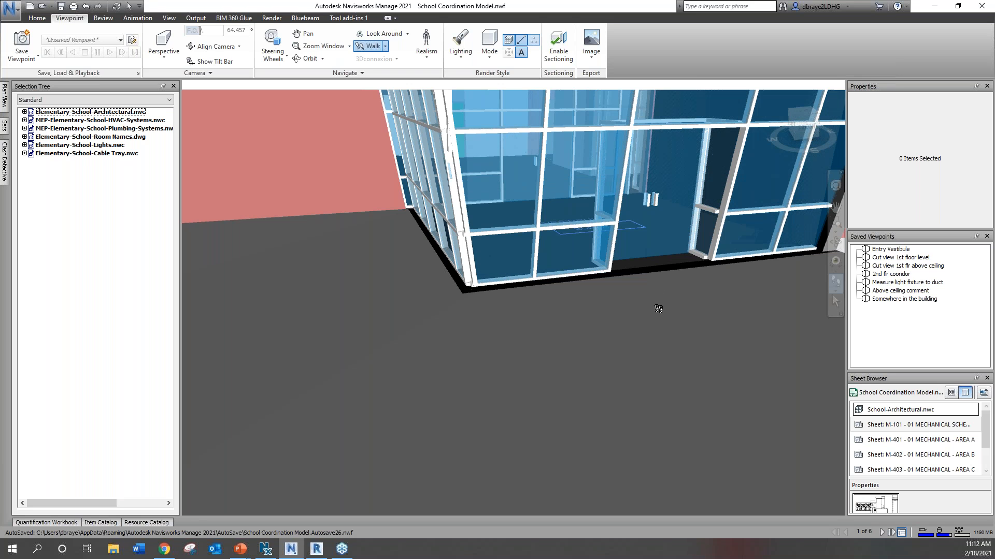
Walk up to the glass entrance doors, looking down at the VESTIBULE 2500B floor label and back up
left_click_drag(660, 307, 564, 269)
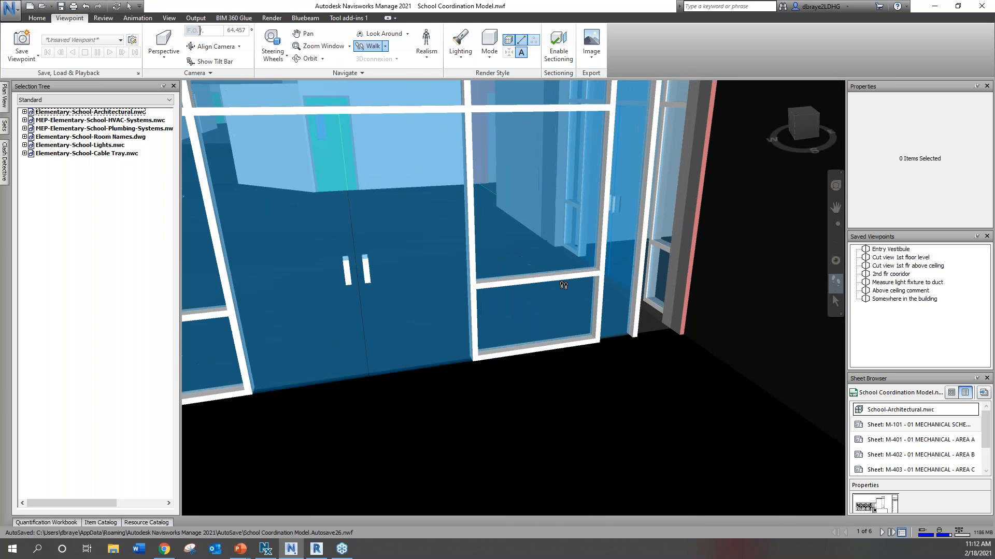
scroll(560, 287, "down", 7)
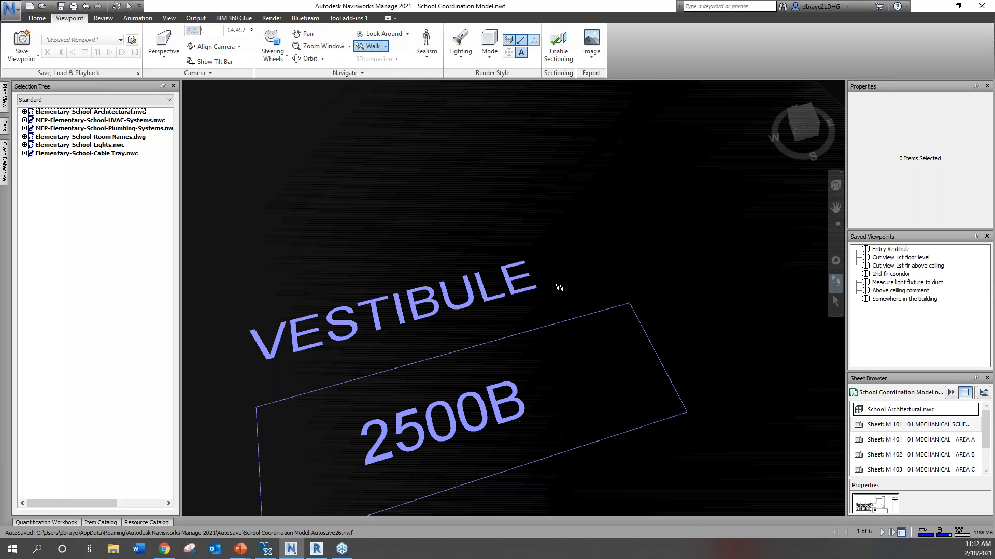
key("Left")
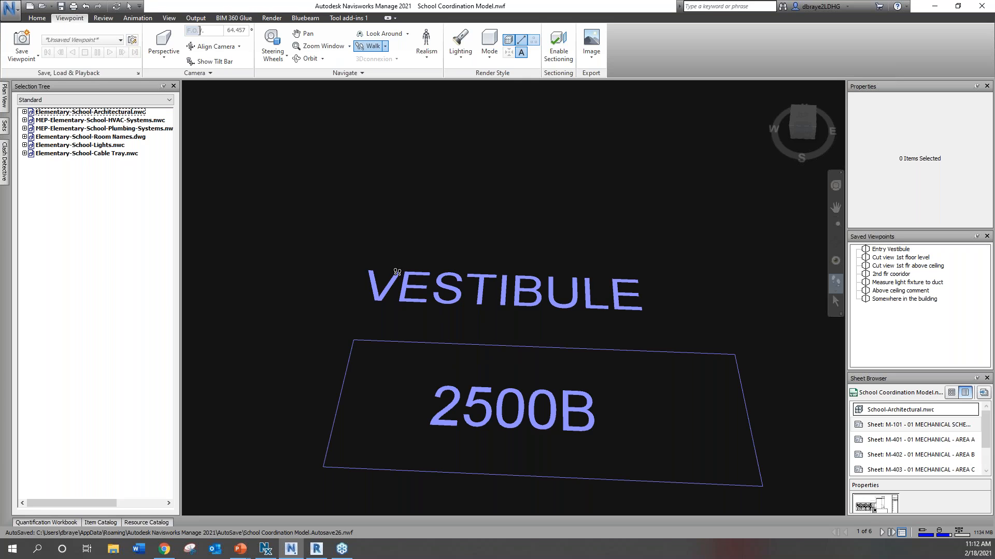
scroll(492, 354, "up", 7)
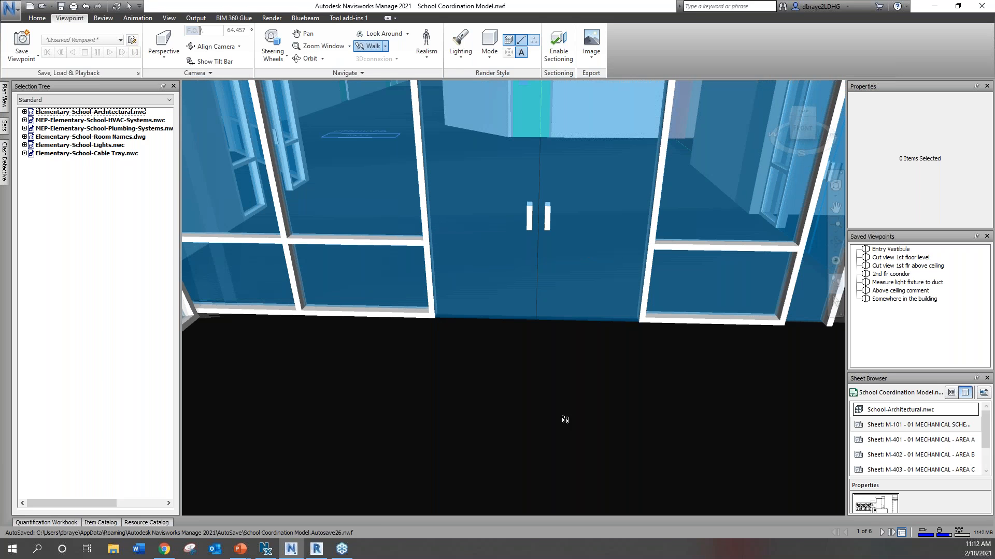
scroll(518, 333, "up", 3)
scroll(518, 332, "up", 5)
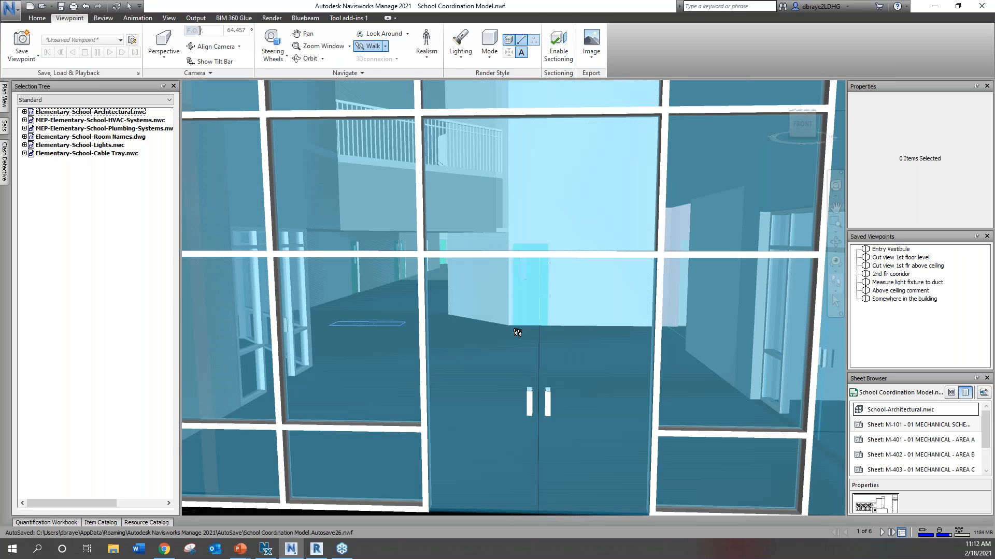
Walk through the entrance into the corridor, look up at the balcony railing, and continue to the large room with high windows
left_click_drag(544, 361, 468, 349)
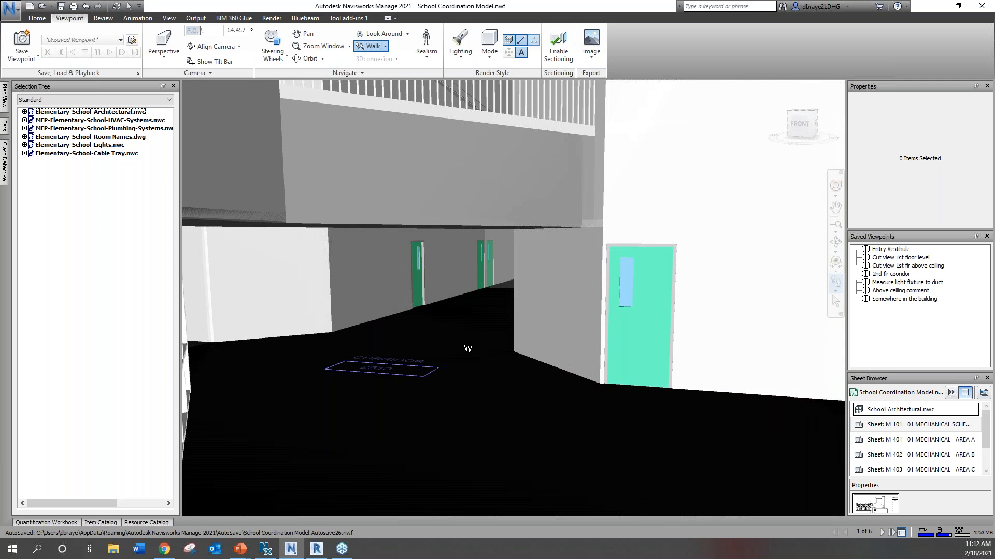
scroll(468, 349, "up", 5)
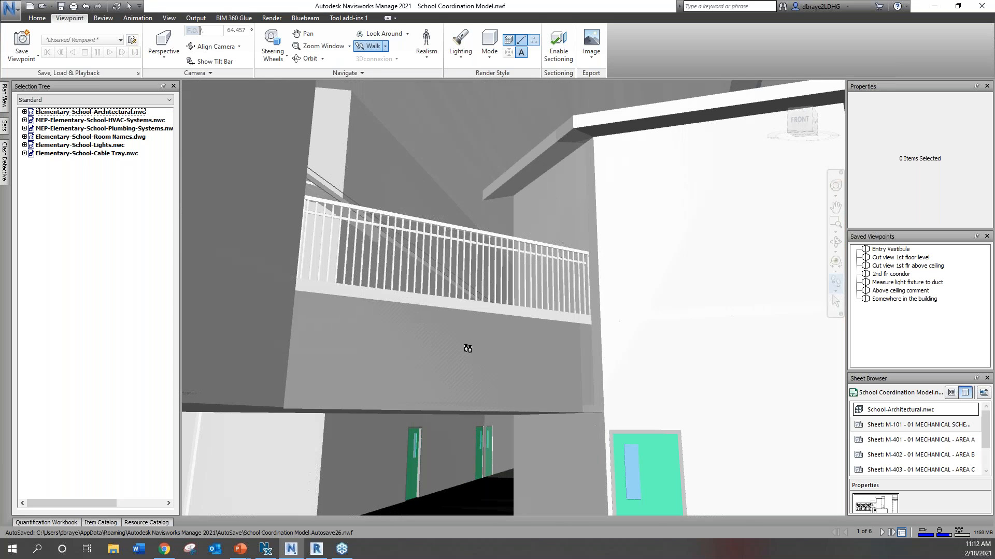
scroll(467, 348, "up", 3)
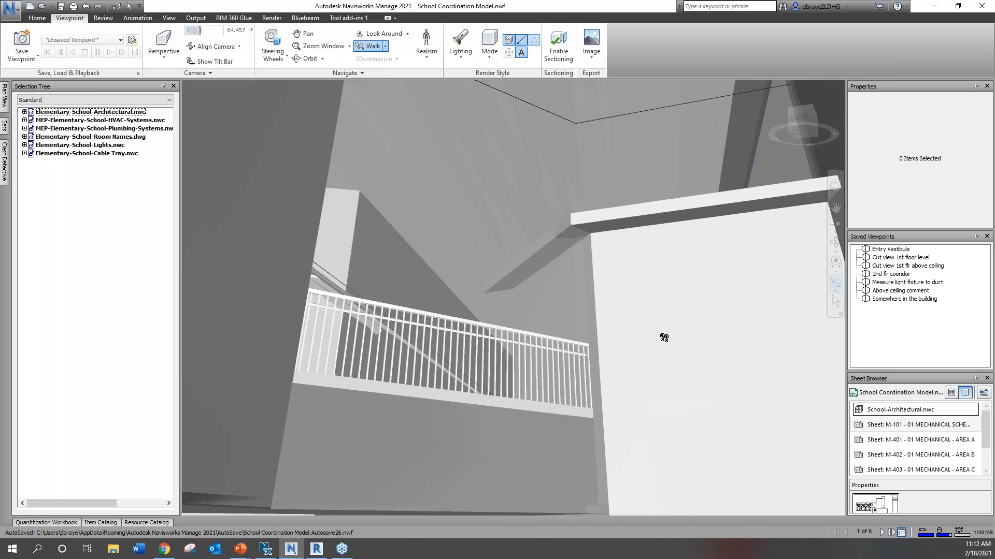
scroll(662, 338, "down", 2)
scroll(656, 353, "down", 4)
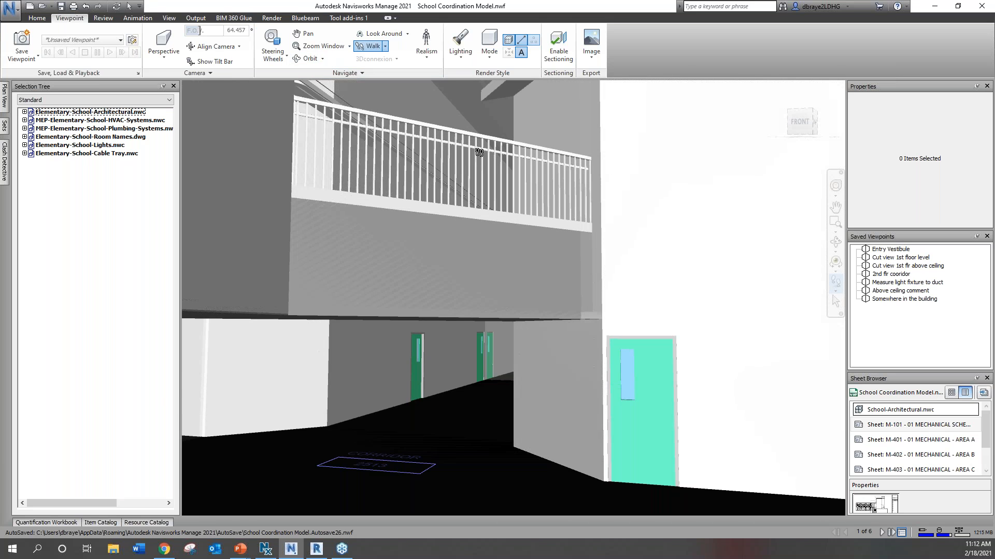
scroll(644, 306, "down", 3)
left_click_drag(573, 329, 636, 314)
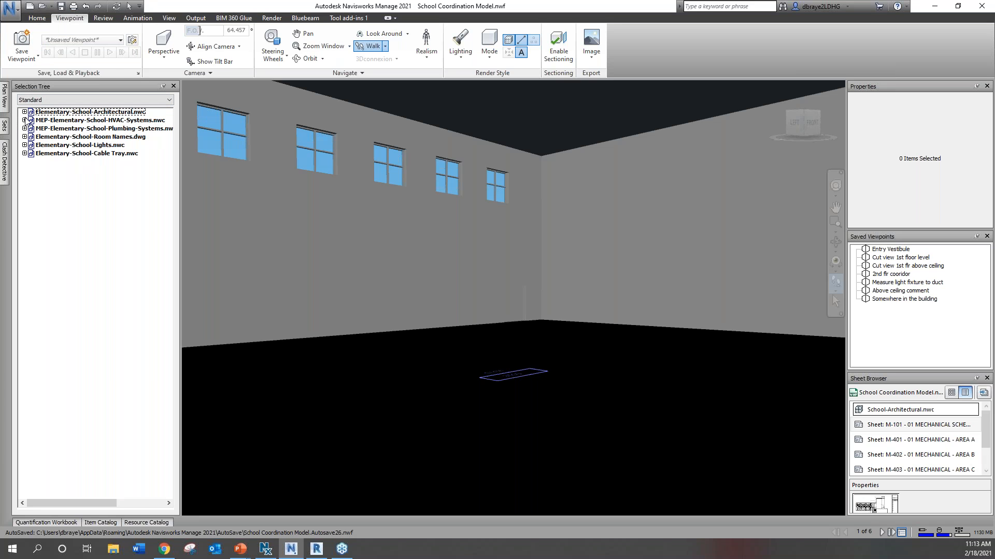
Open Clash Detective and keep it pinned, with the Selection Tree set to auto-hide
left_click(6, 162)
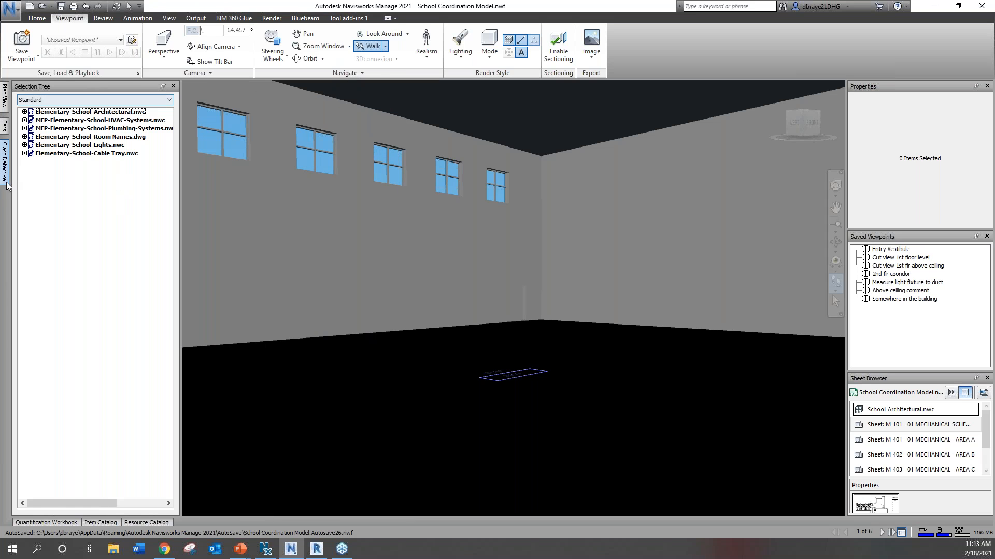
left_click(5, 161)
left_click(385, 86)
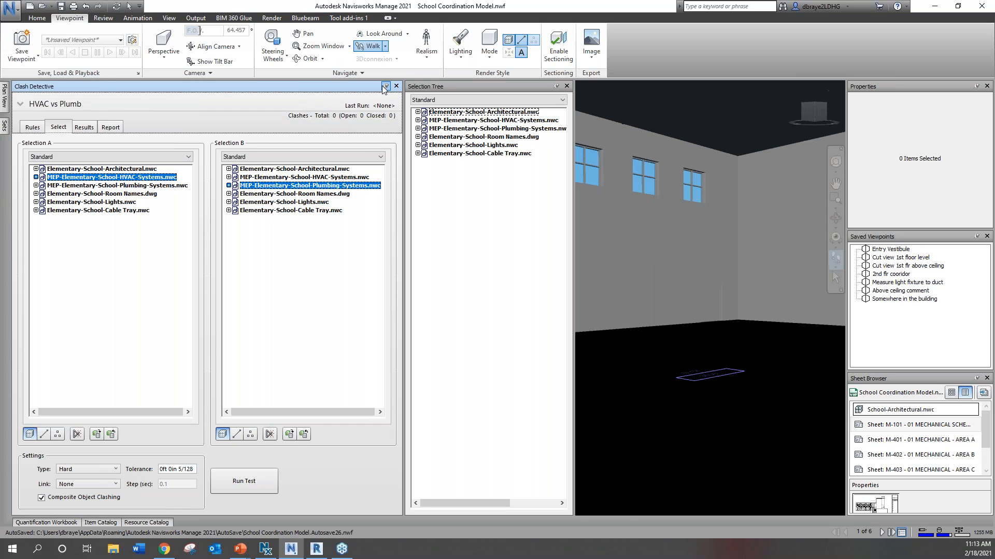
left_click(556, 87)
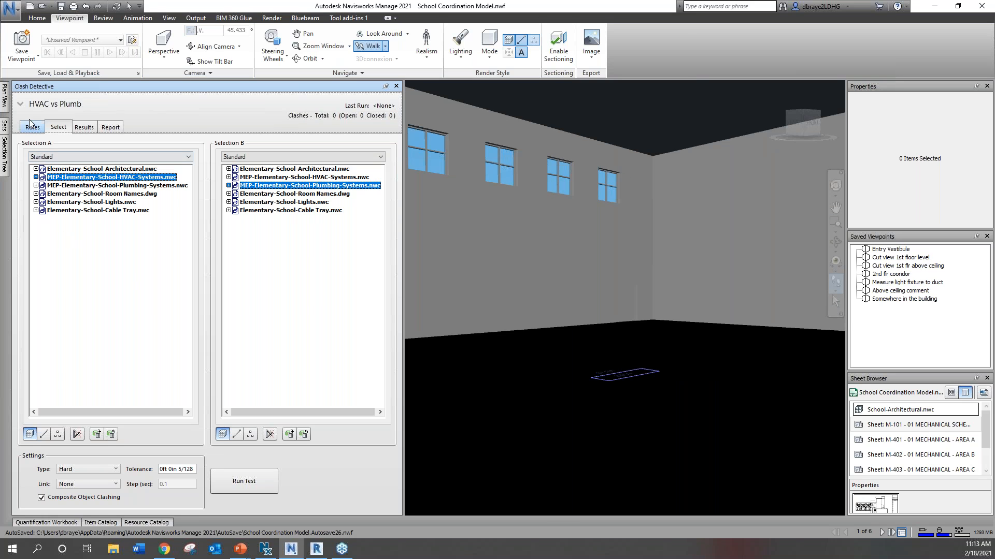
Expand the list of clash tests and update all of them
left_click(21, 105)
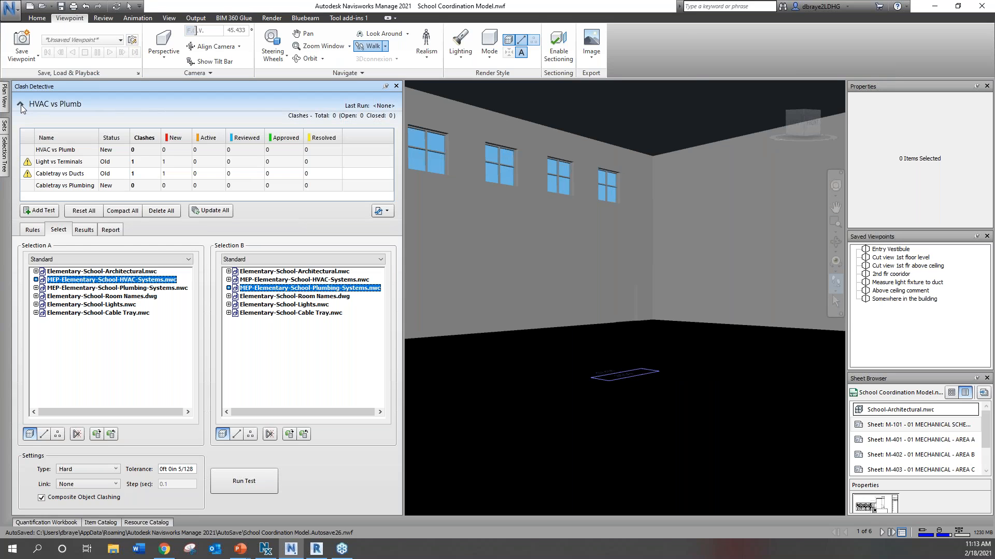
left_click(205, 211)
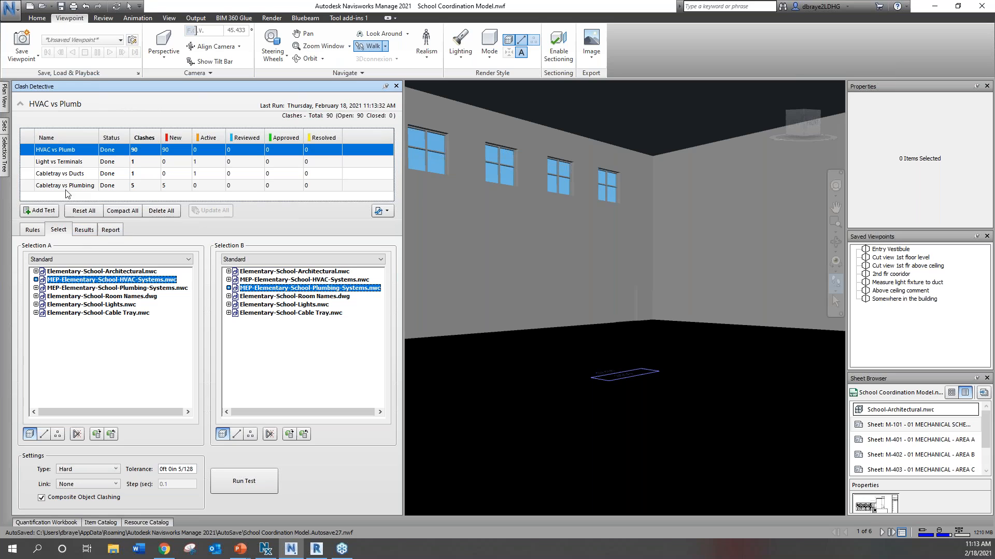
Try the architectural, HVAC and plumbing models in turn as Selection A of the HVAC vs Plumb test
left_click(117, 273)
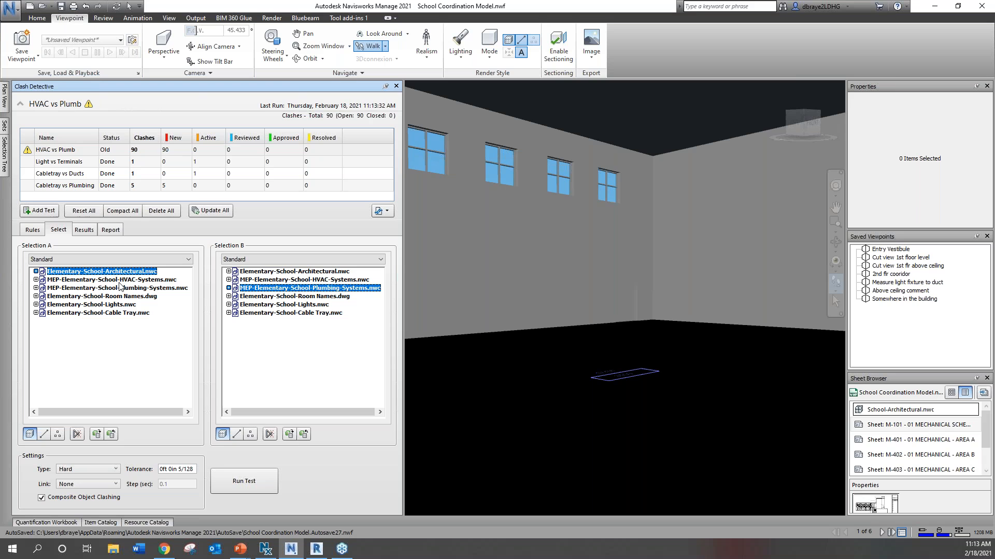
left_click(119, 282)
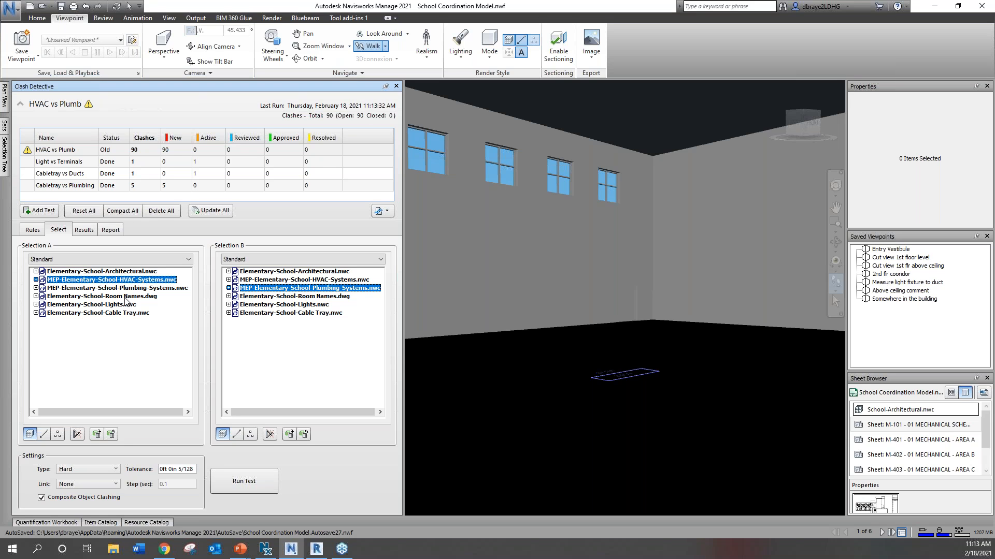
left_click(131, 289)
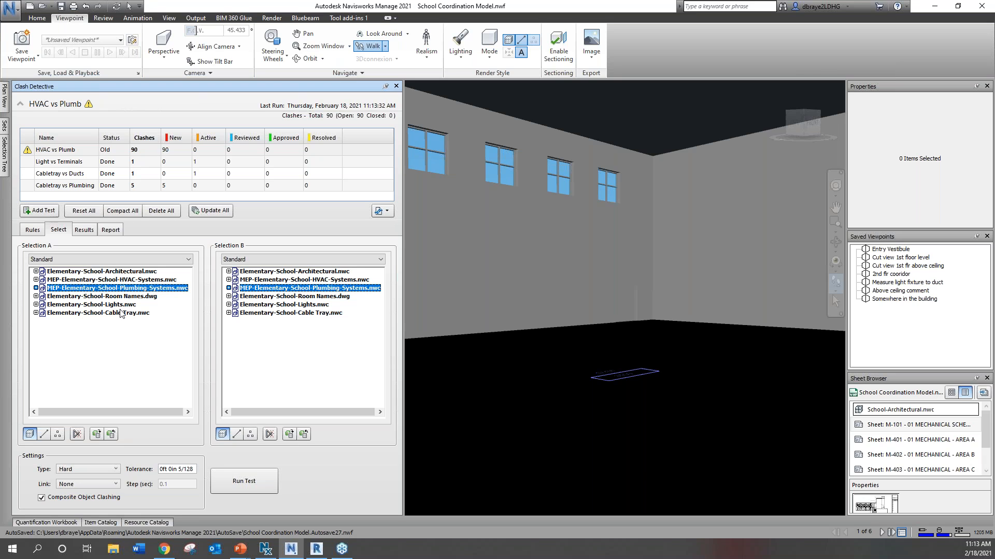
left_click(113, 272)
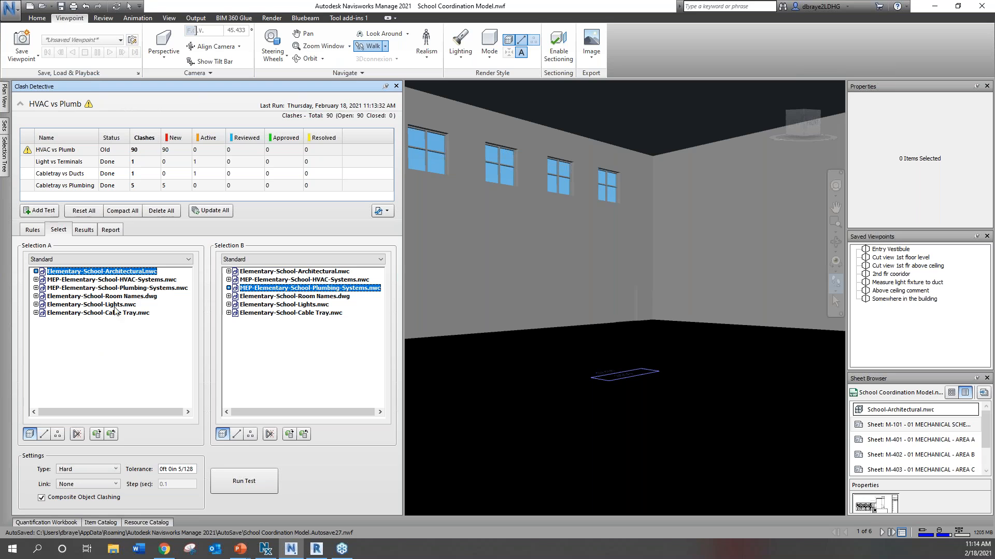
Run the HVAC vs Plumb test with MEP-Elementary-School-HVAC-Systems.nwc as Selection A and select Clash2 in the results
left_click(137, 280)
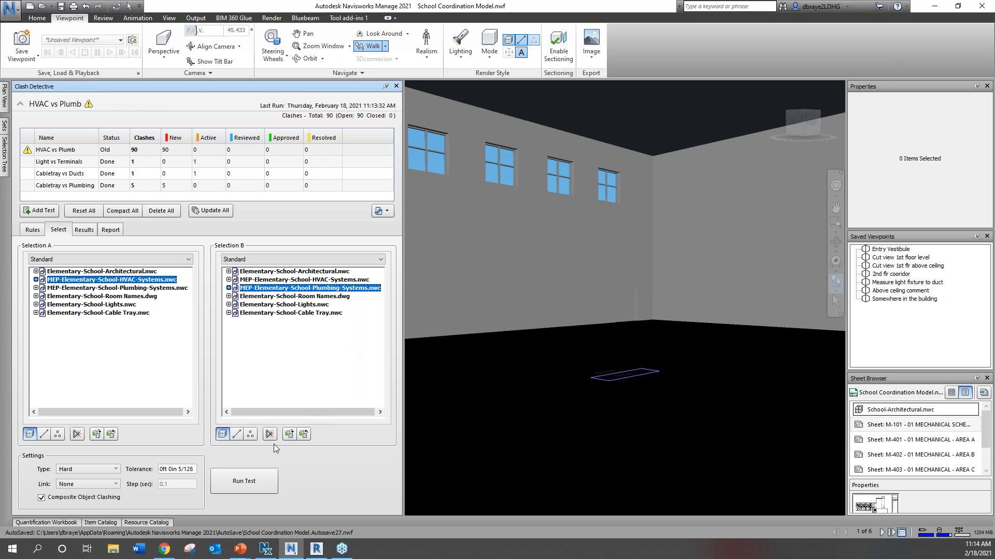
left_click(253, 481)
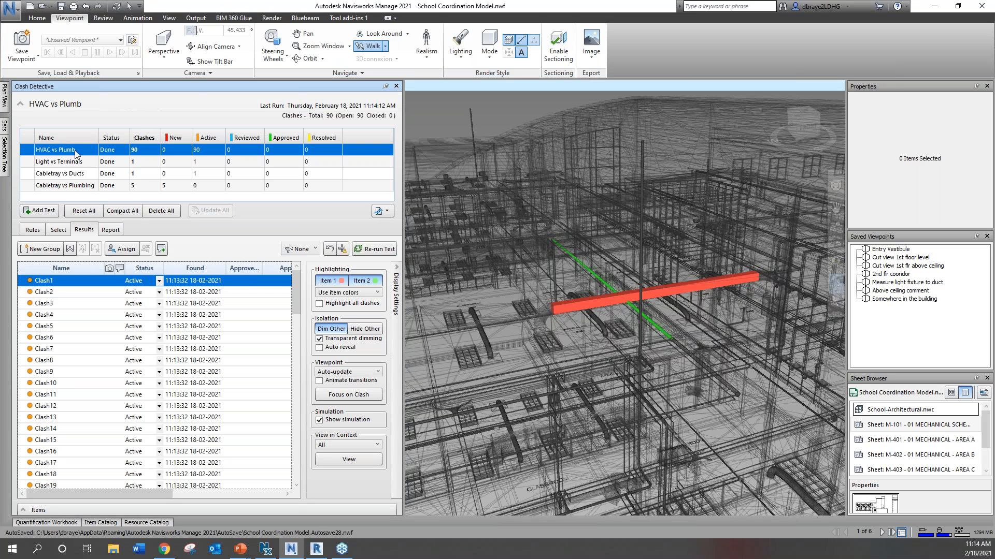
left_click(49, 292)
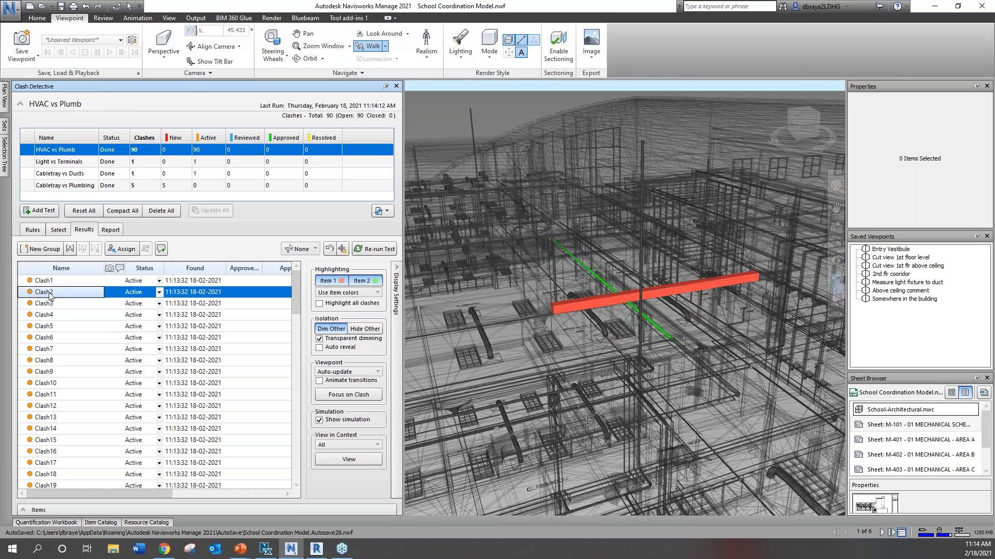
Review Clash3 through Clash6 one after another in the HVAC vs Plumb results
left_click(52, 304)
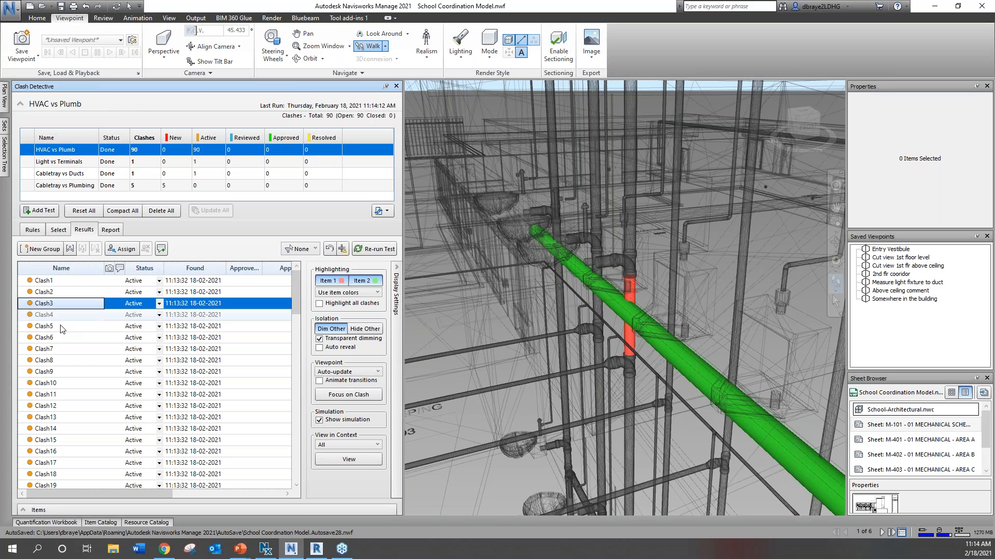
left_click(51, 316)
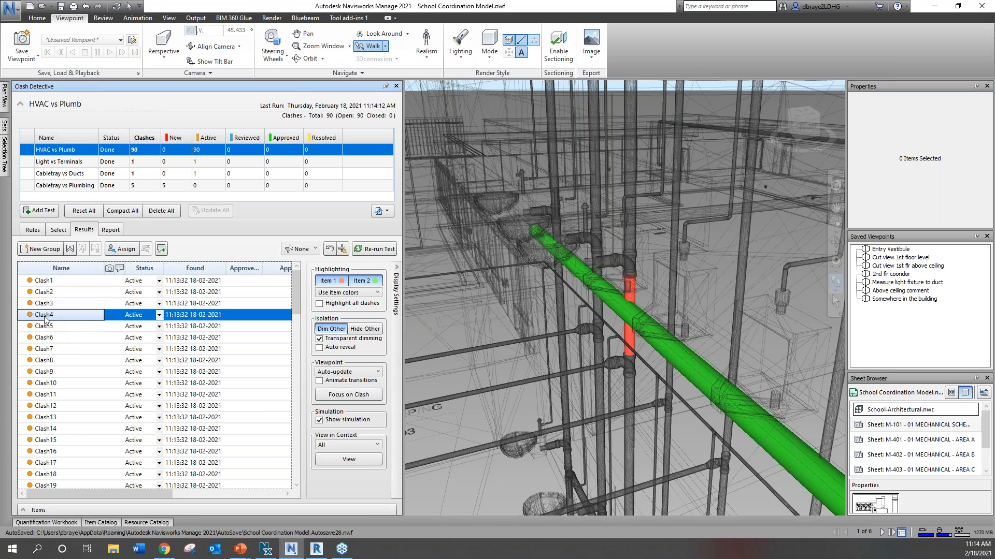
left_click(52, 327)
left_click(52, 338)
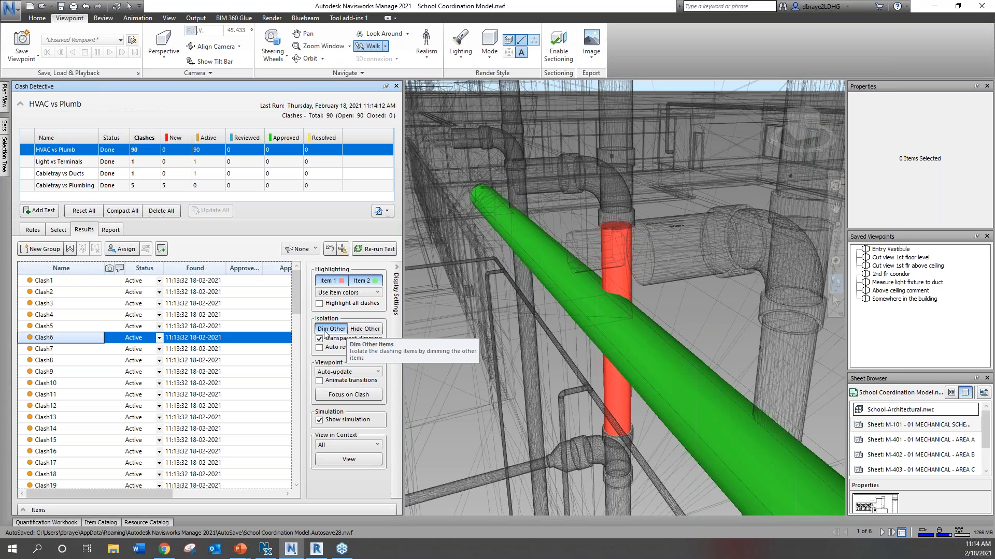
Compare Hide Other with Dim Other isolation on Clash6, keep Dim Other, and look closely at where the two pipes intersect
left_click(370, 330)
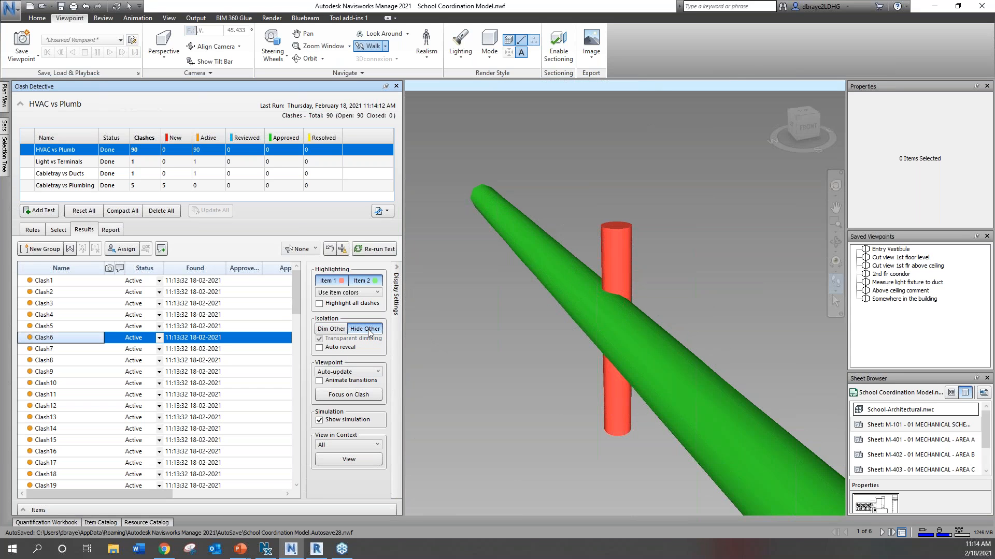
left_click(330, 330)
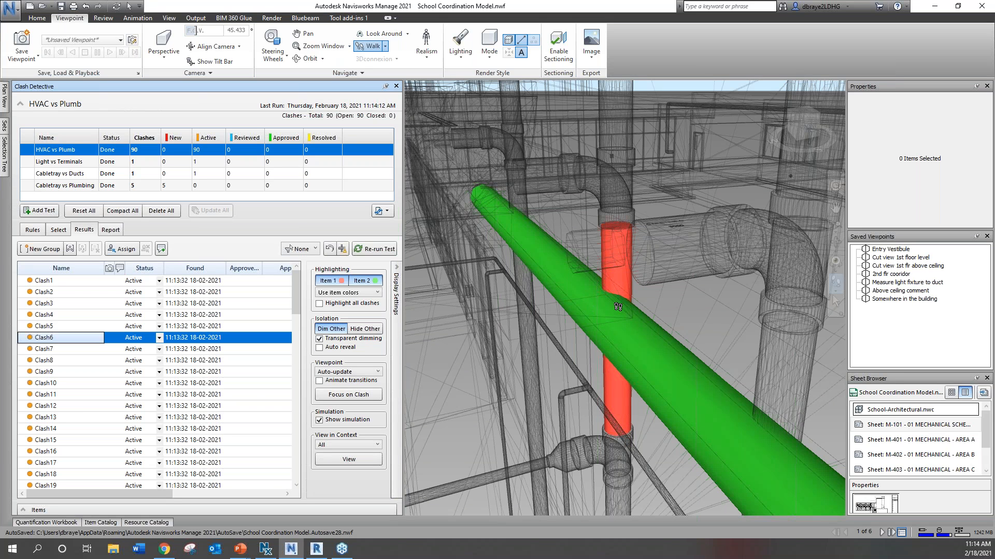
left_click_drag(651, 318, 661, 288)
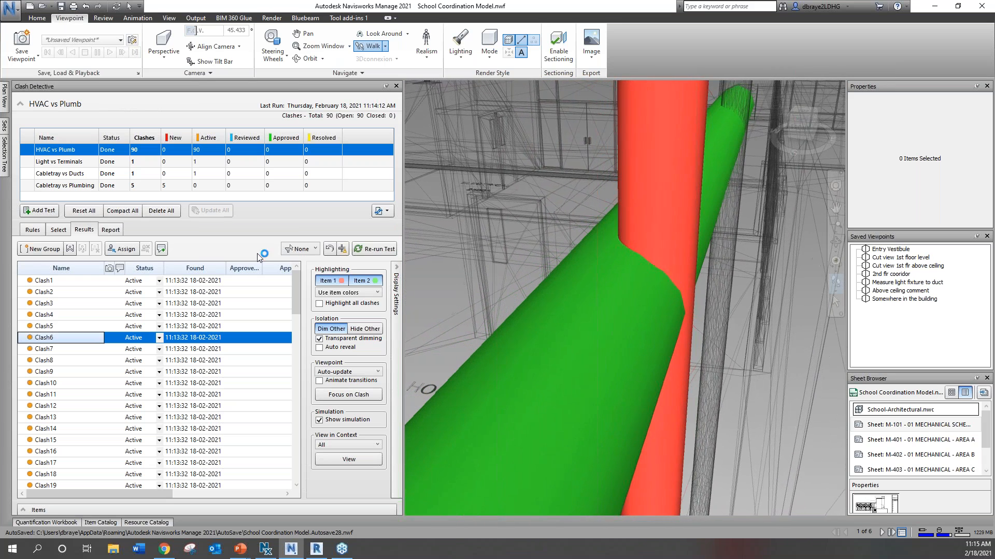
Show the HVAC vs Plumb test's selection settings and look around the clashing pipes in the undimmed model
left_click(58, 230)
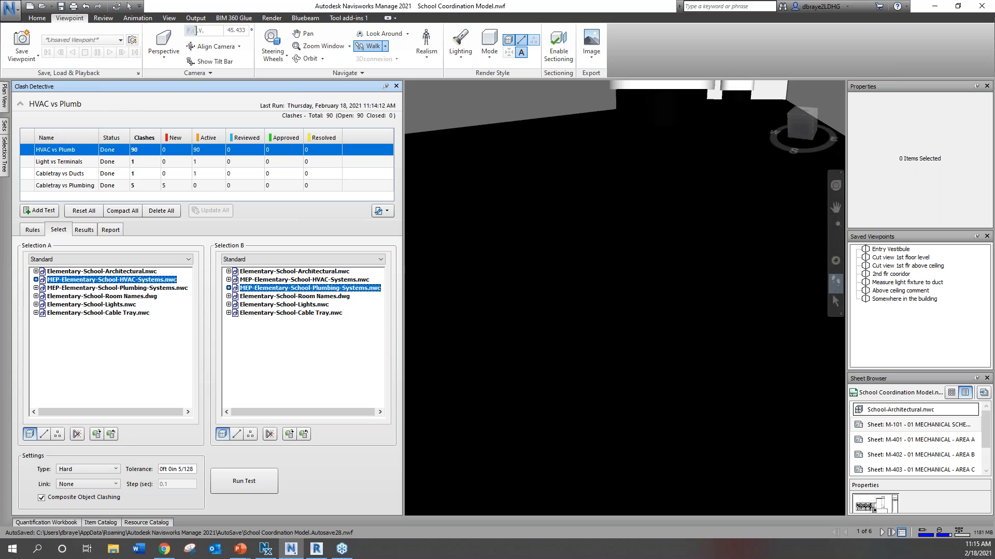
left_click_drag(742, 122, 777, 165)
left_click_drag(802, 123, 620, 149)
mouse_move(621, 148)
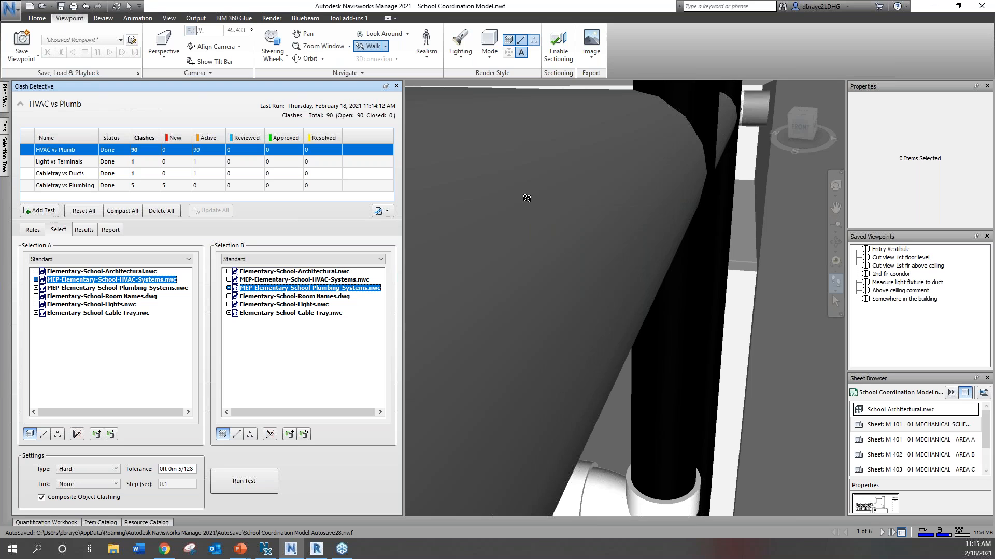
Review the Quick Properties definitions in the Interface options and cancel the Options Editor without changes
left_click(12, 9)
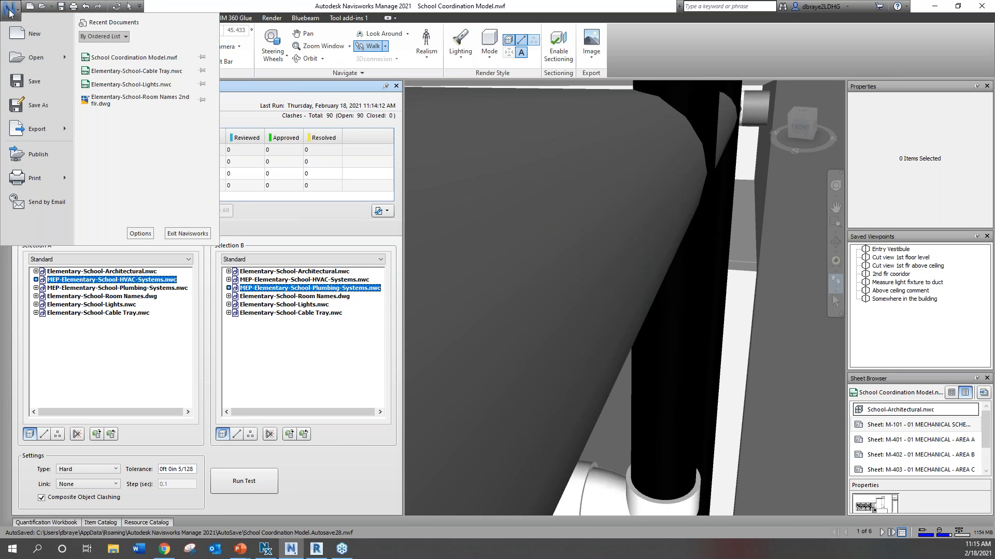
left_click(141, 234)
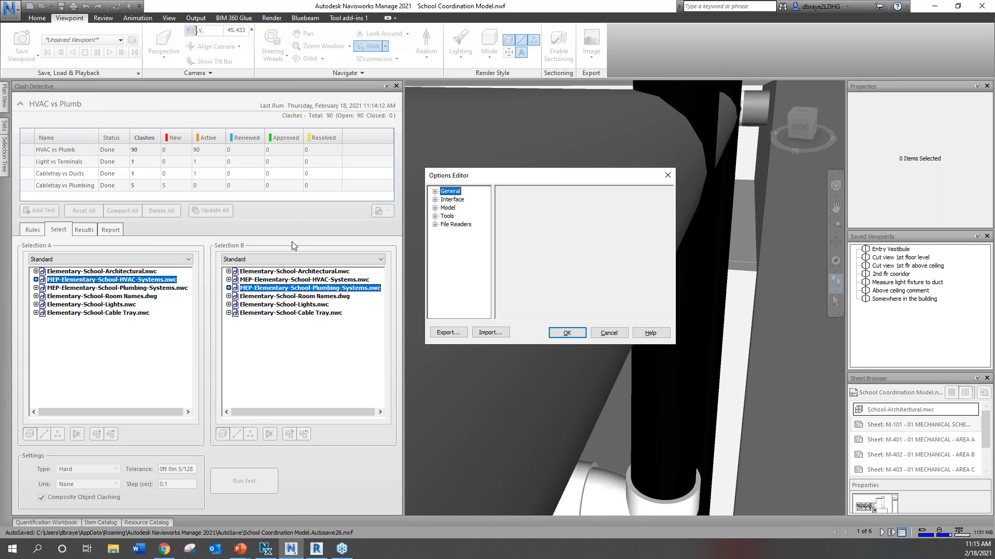
left_click(450, 200)
left_click(435, 208)
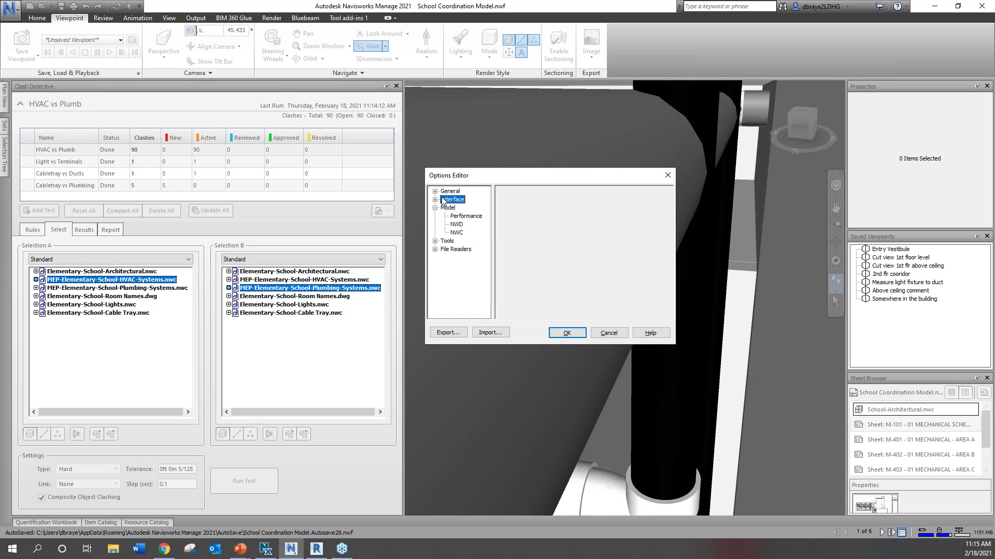
left_click(435, 199)
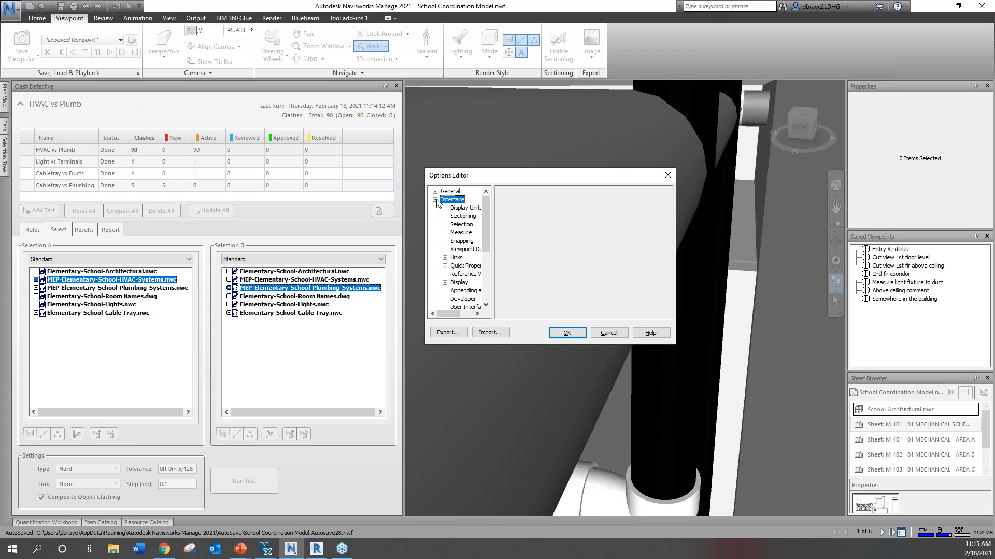
left_click(462, 266)
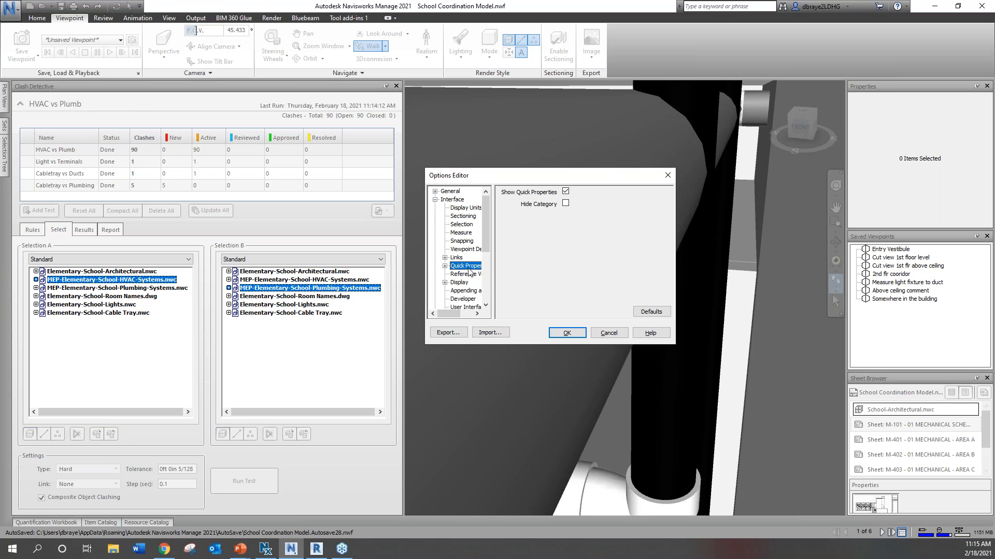
left_click(444, 266)
left_click(466, 275)
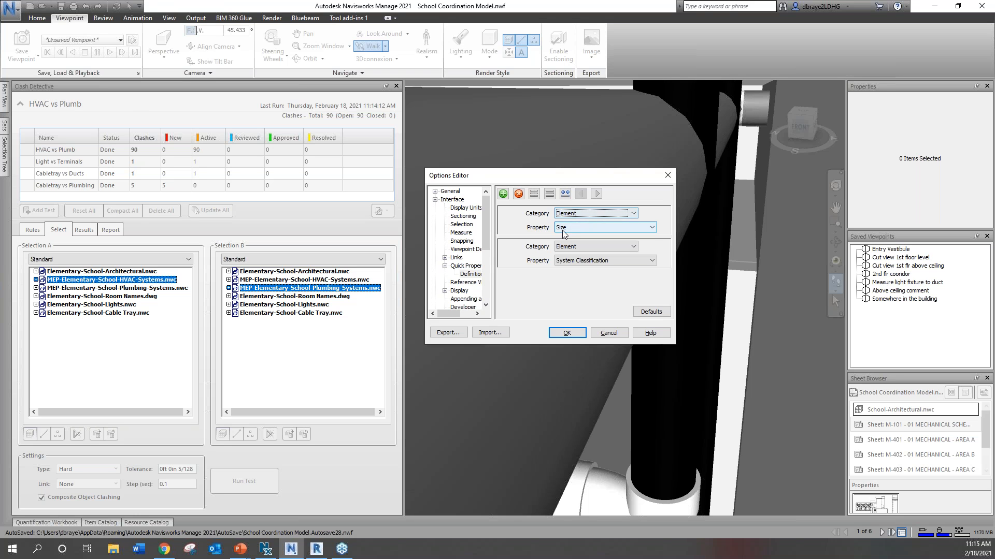
left_click(609, 332)
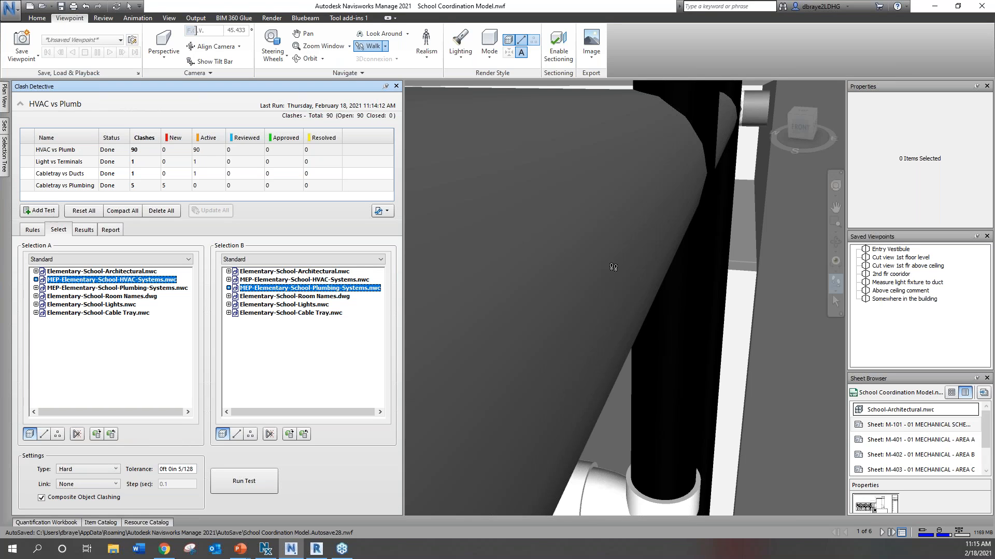
Restore the saved viewpoint Measure light fixture to duct and adjust the view to show the fixture beneath the duct
left_click(906, 284)
left_click_drag(645, 296, 610, 345)
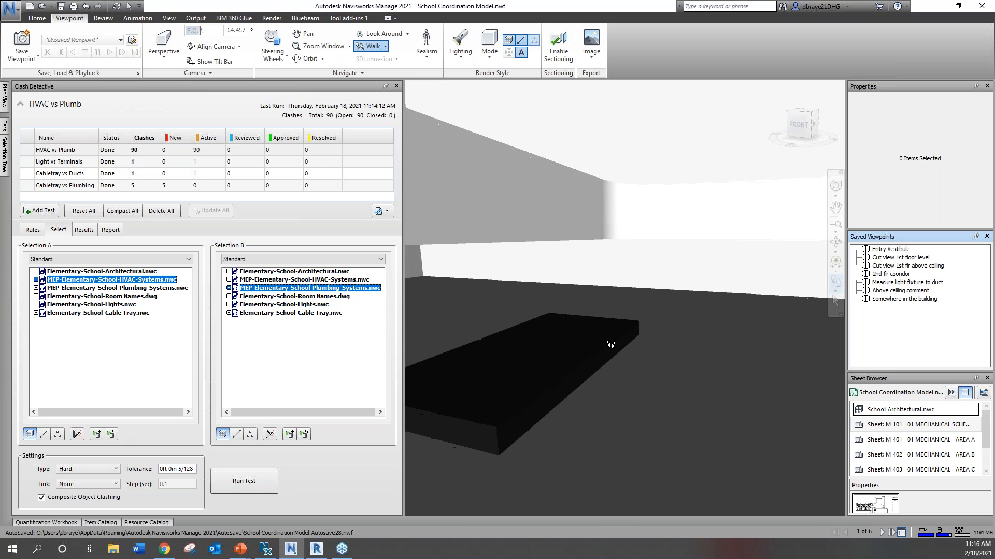
left_click_drag(662, 296, 591, 272)
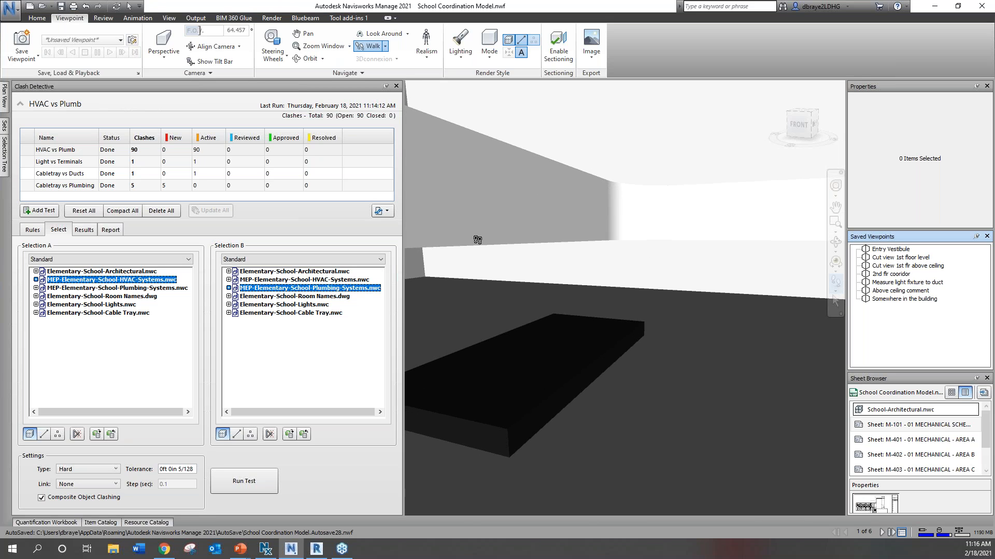
mouse_move(642, 384)
left_mouse_down()
mouse_move(580, 382)
mouse_move(658, 406)
mouse_move(639, 376)
left_mouse_up()
middle_click_drag(638, 377, 638, 374)
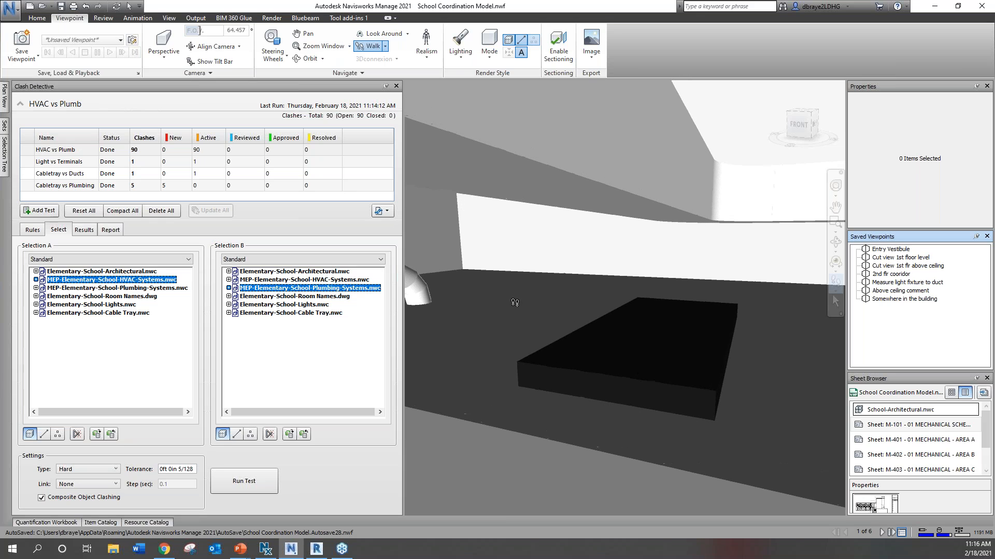
Measure the vertical distance from the duct to the light fixture point to point, locked to the Z axis, and clear the measurement
left_click(103, 18)
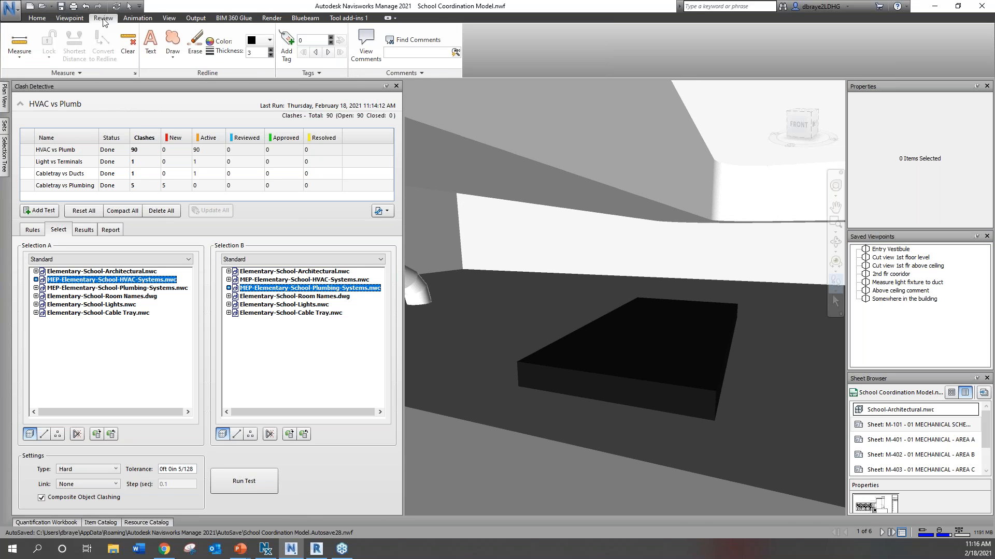
left_click(20, 60)
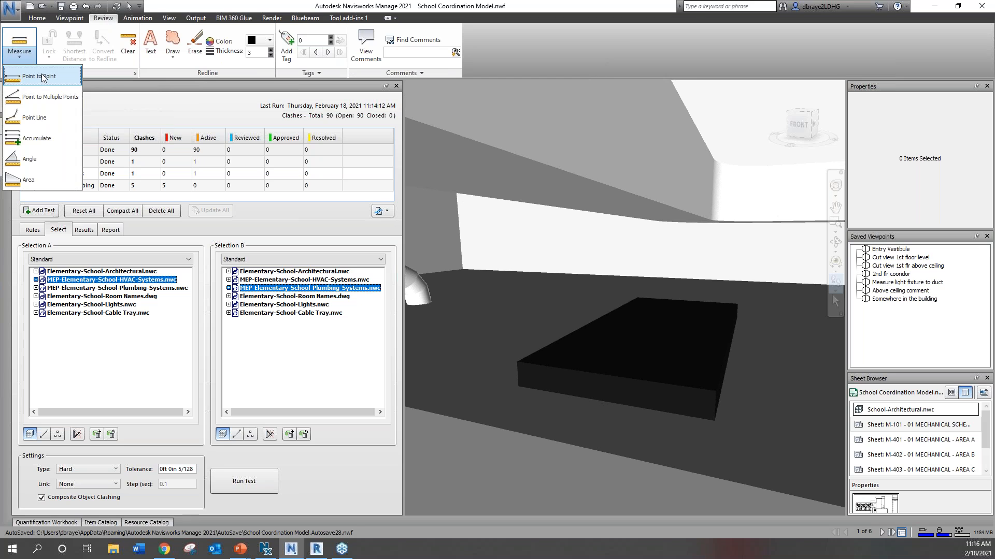
left_click(43, 77)
left_click(44, 54)
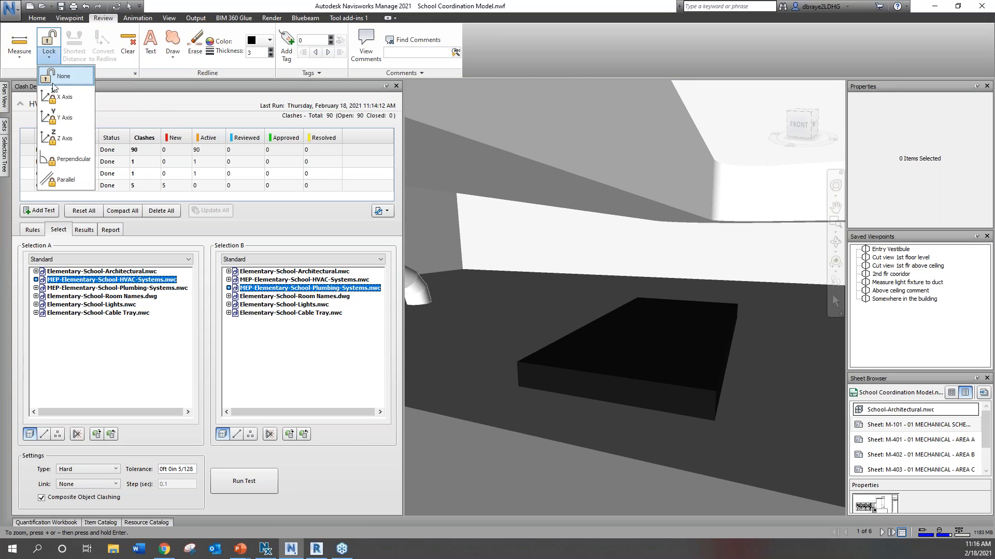
left_click(64, 138)
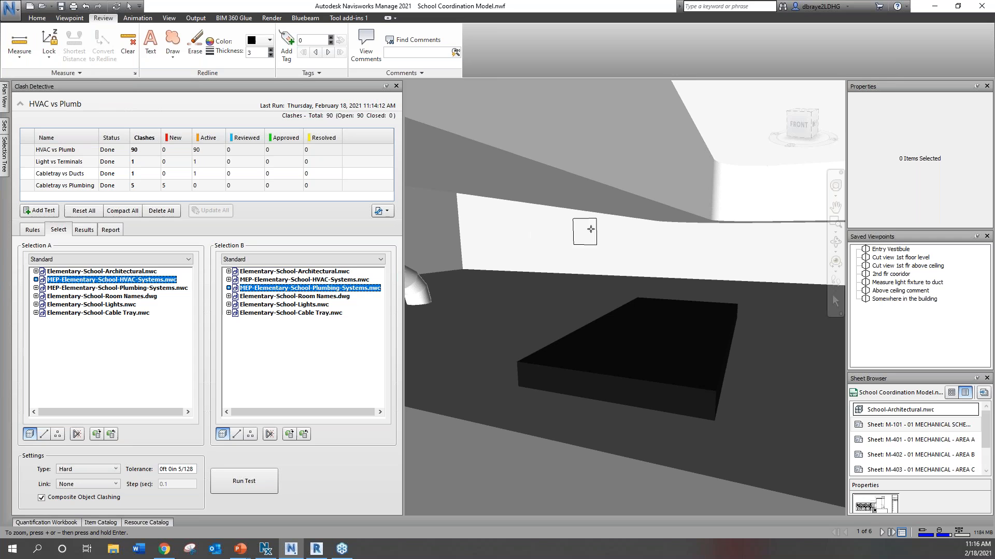
left_click(617, 200)
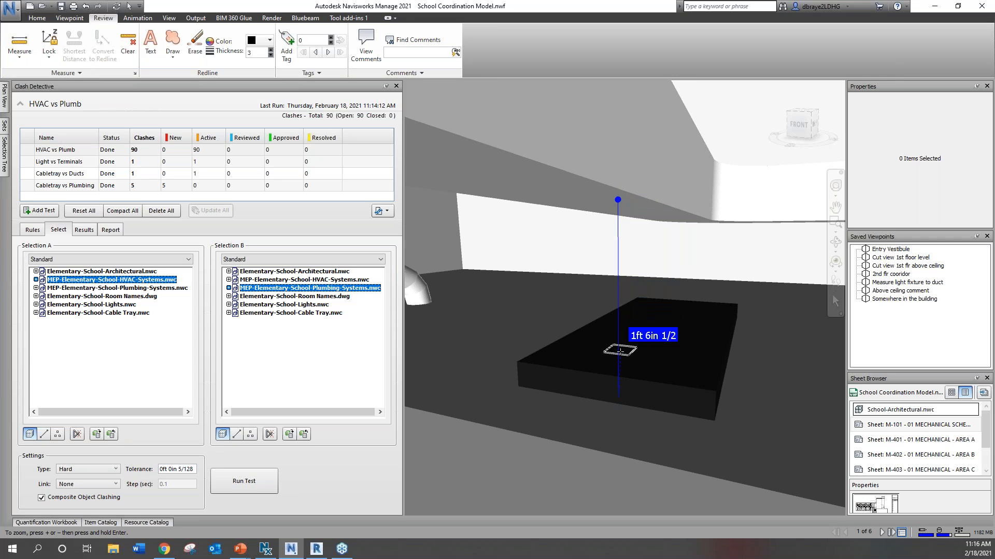
left_click(678, 343)
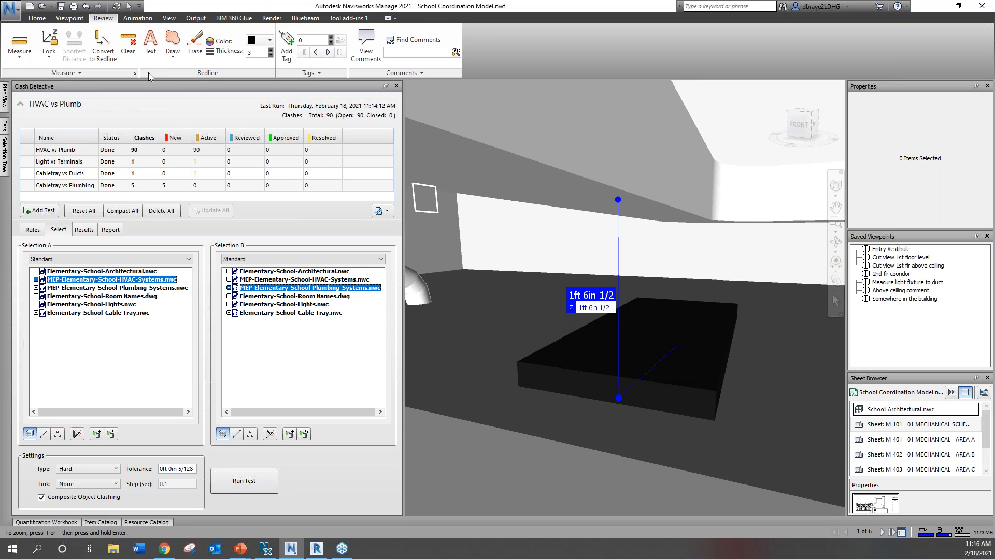
left_click(131, 39)
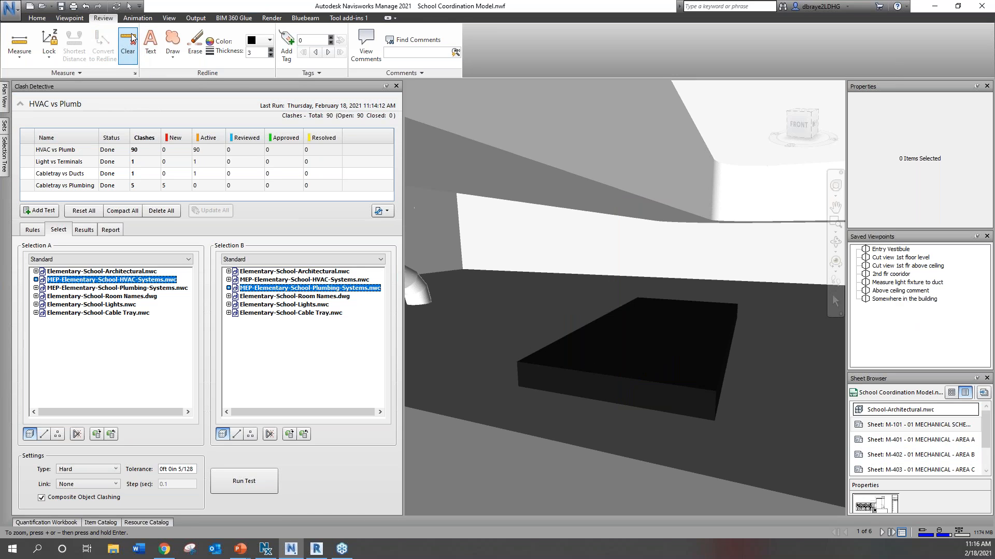
Restore the saved viewpoint Above ceiling comment and use the Select tool to check quick properties of the duct equipment and pipe
left_click(899, 291)
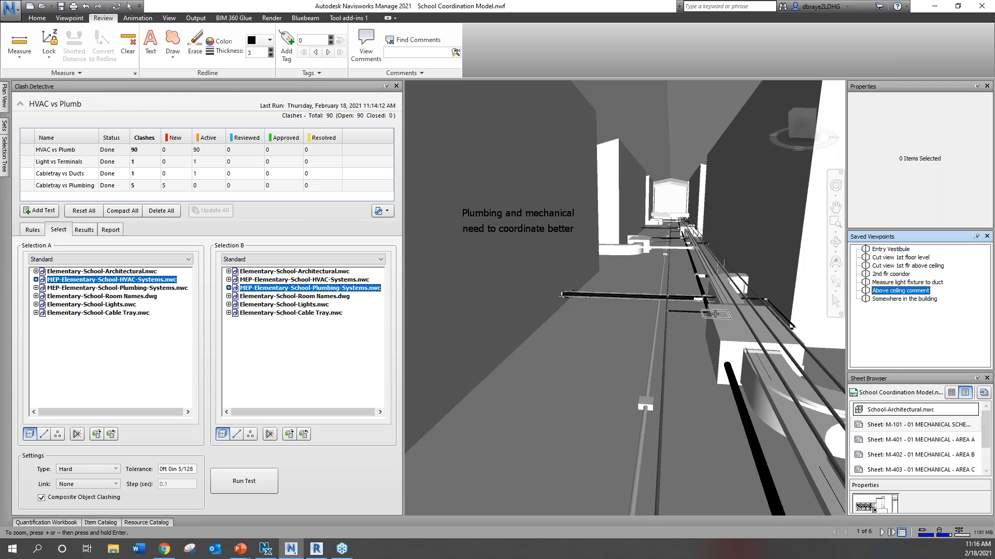
left_click(133, 52)
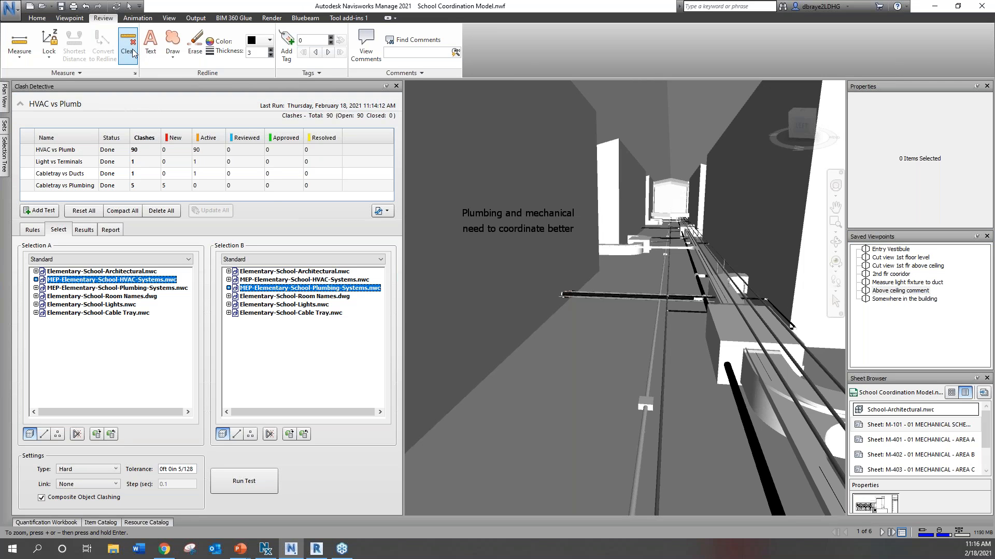
left_click(834, 302)
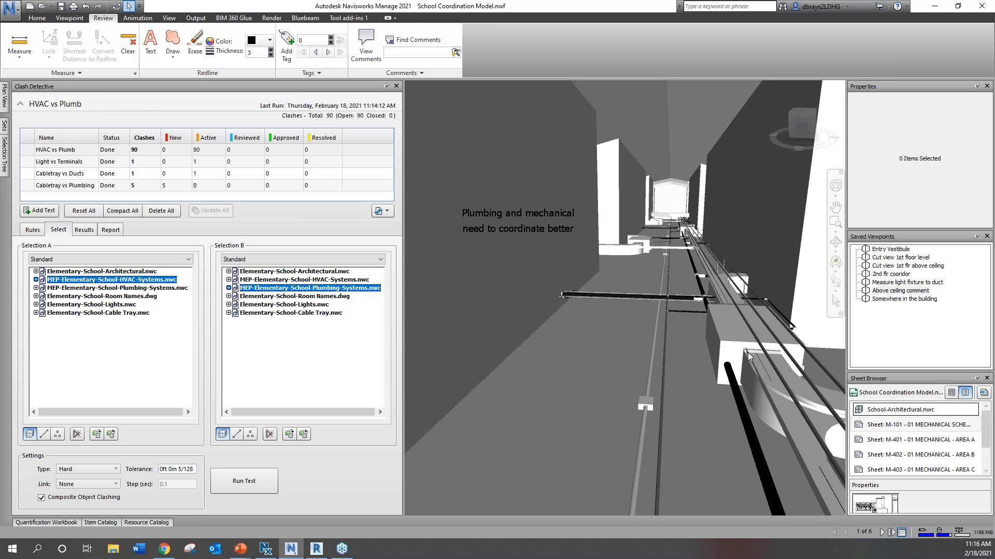
mouse_move(761, 351)
mouse_move(735, 384)
Walk forward above the ceiling to examine the pipes and ducts along the corridor
left_click(835, 282)
left_click_drag(741, 357, 722, 287)
left_click_drag(619, 258, 602, 253)
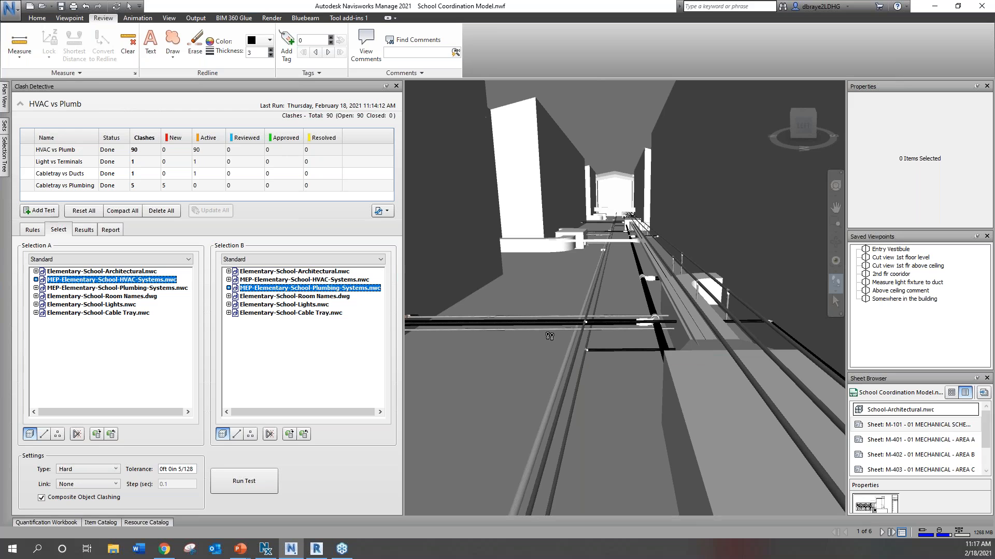
Run the Appearance Profiler with the existing set selectors to colour the building systems, and close it
left_click(37, 20)
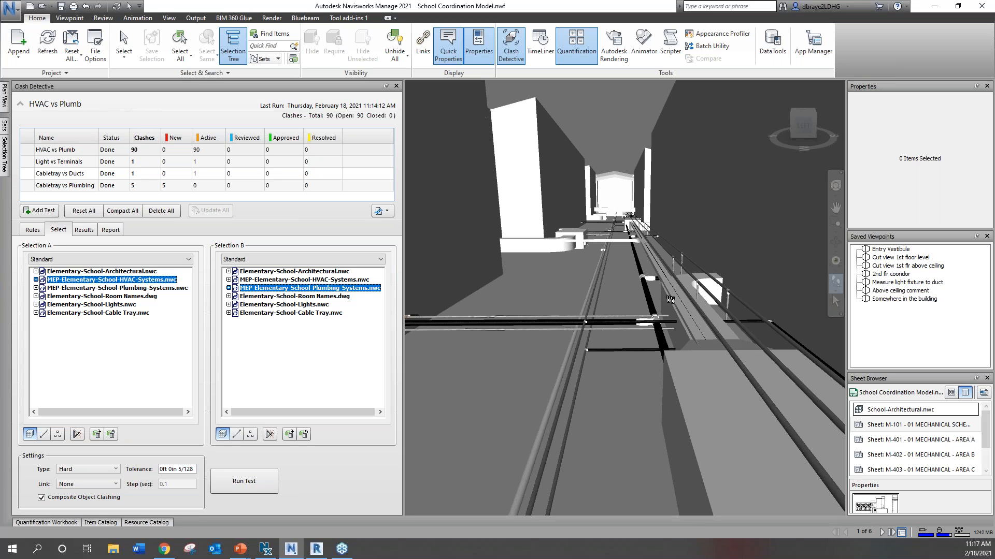
left_click(720, 39)
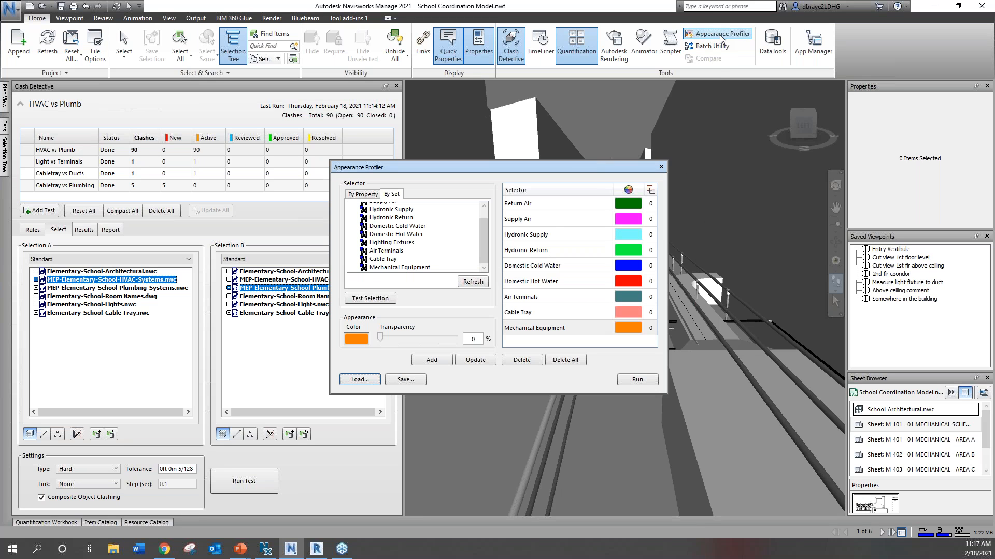
left_click_drag(569, 163, 444, 112)
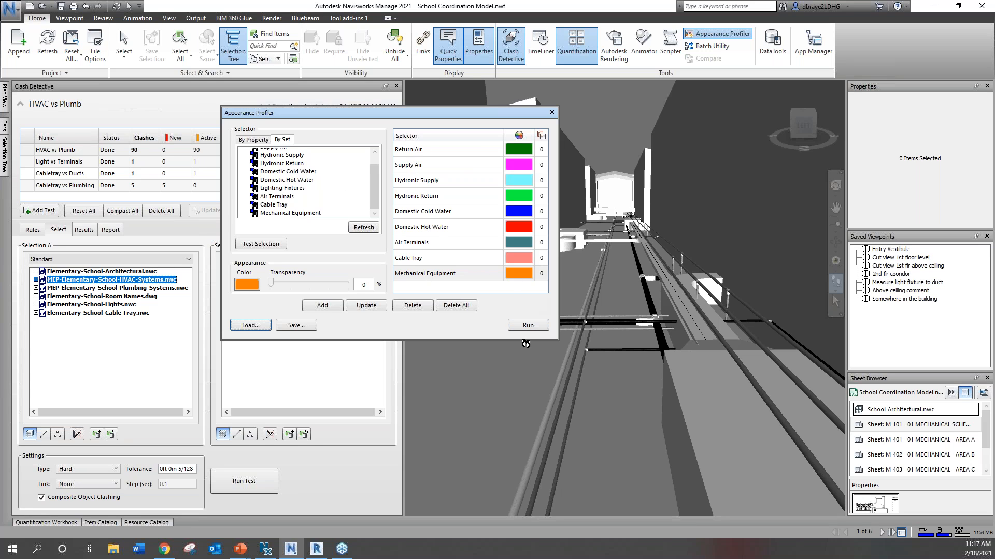
left_click(534, 329)
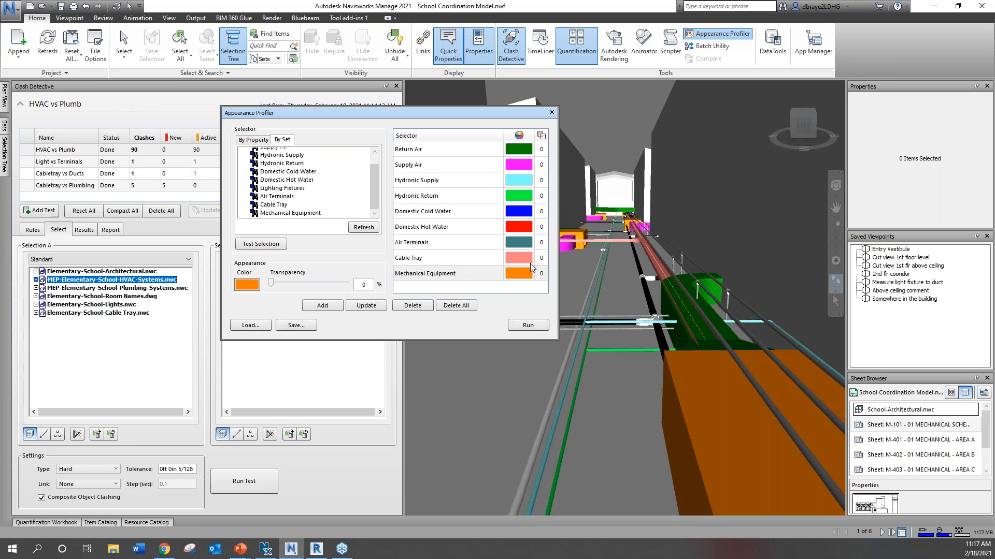
left_click(550, 113)
Walk through the above-ceiling space to examine the colour-coded ducts, pipes, cable tray and mechanical equipment
left_click_drag(660, 344, 612, 303)
middle_click_drag(636, 332, 638, 343)
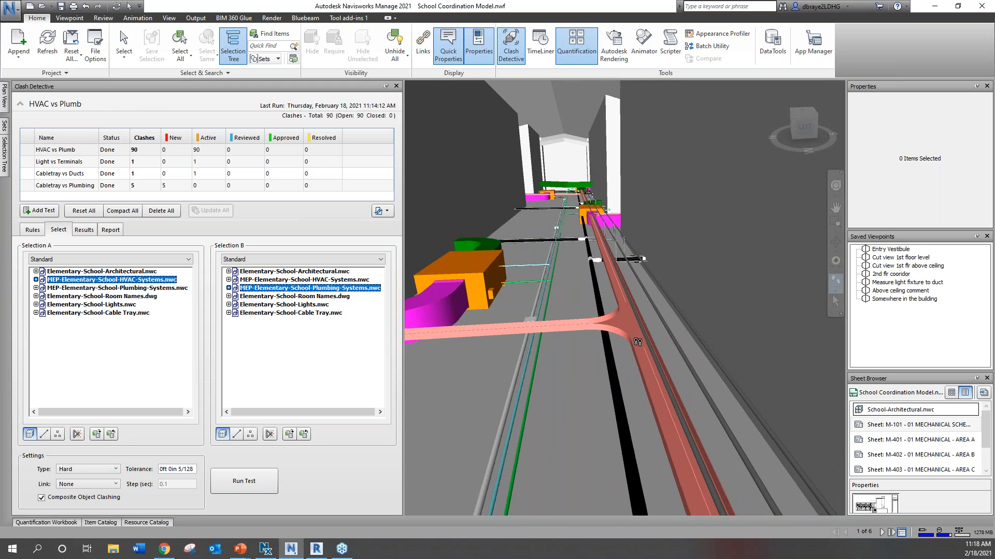
left_click_drag(637, 341, 626, 338)
middle_click_drag(645, 343, 649, 361)
left_click_drag(648, 361, 516, 281)
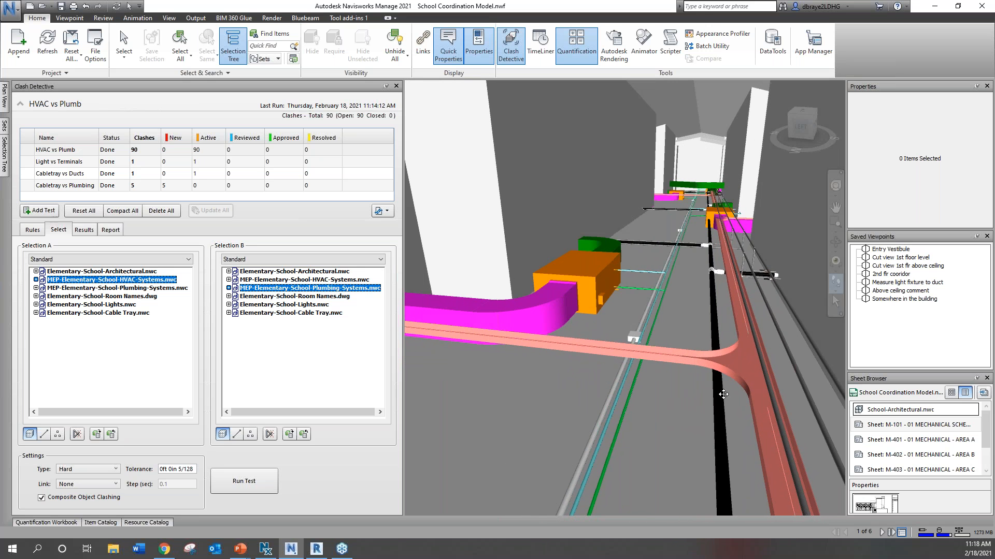
middle_click_drag(723, 395, 717, 392)
left_click_drag(672, 378, 683, 380)
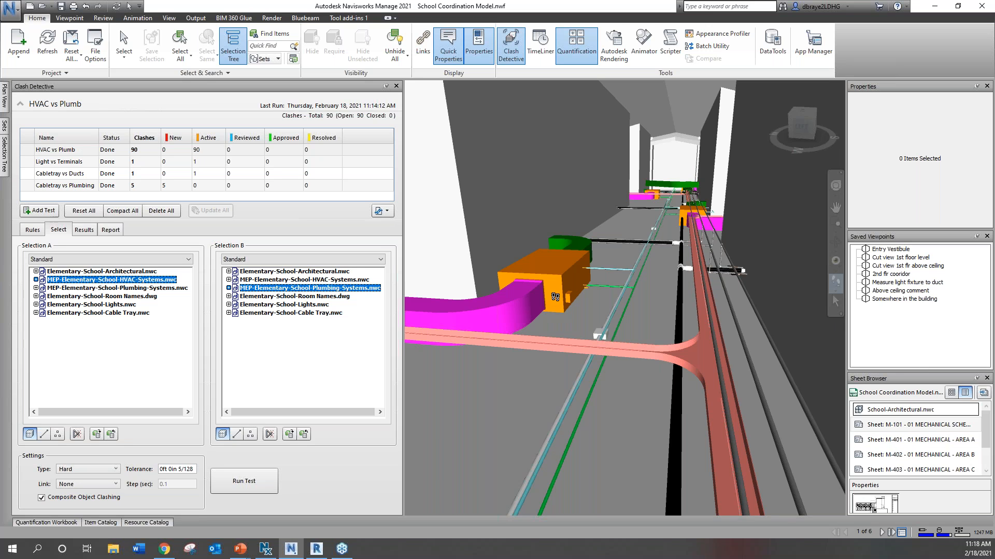
middle_click_drag(643, 303, 642, 296)
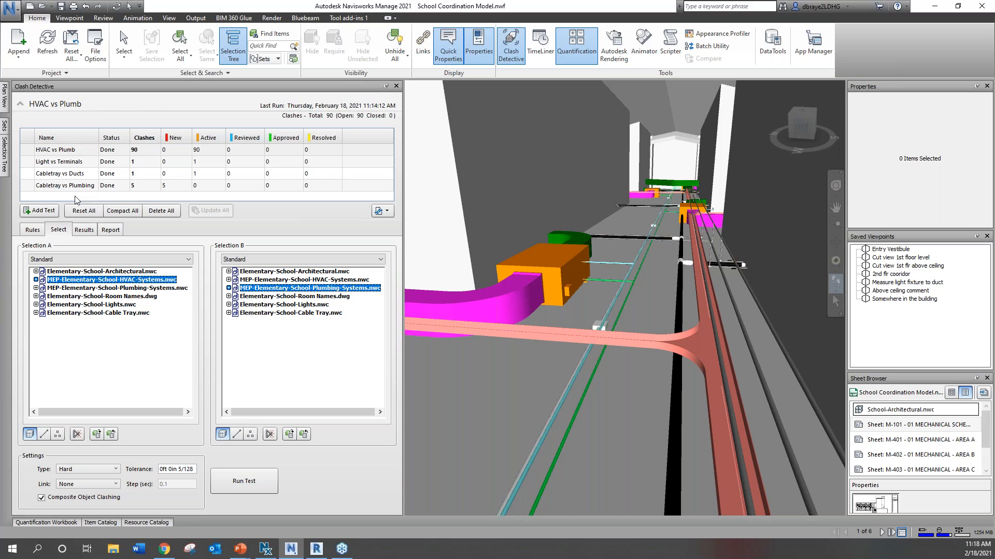
Add a new clash test and name it Cable Tray vs Plumbing
left_click(43, 211)
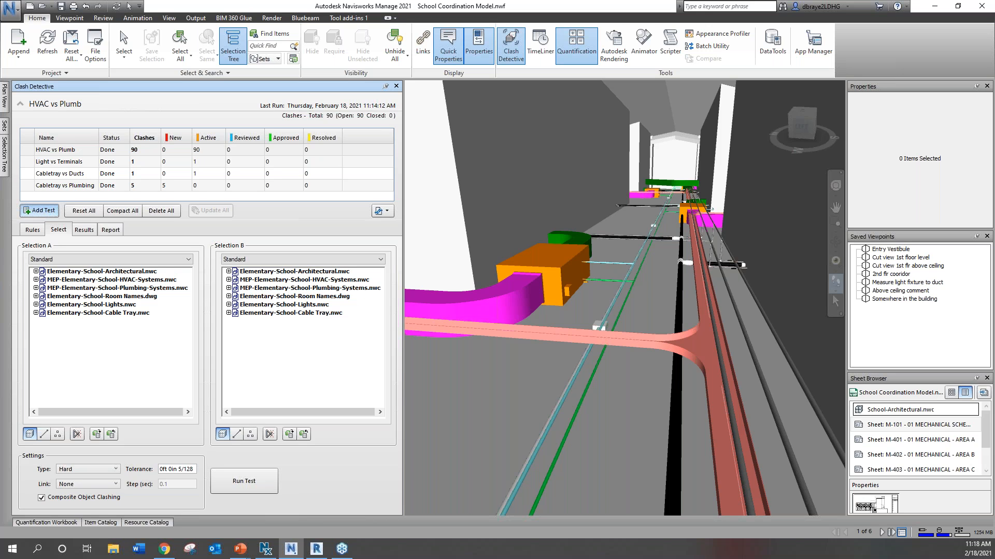
scroll(72, 192, "down", 1)
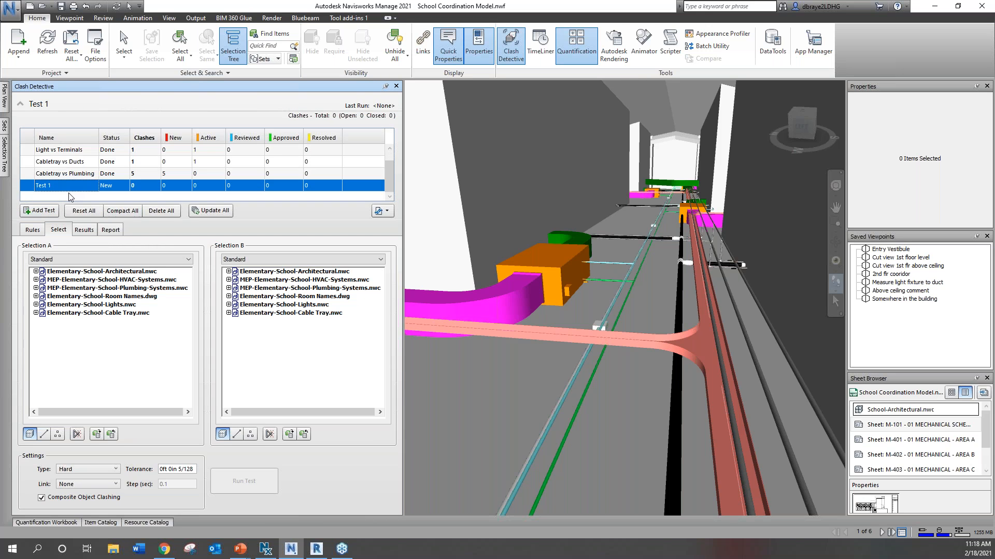
double_click(71, 190)
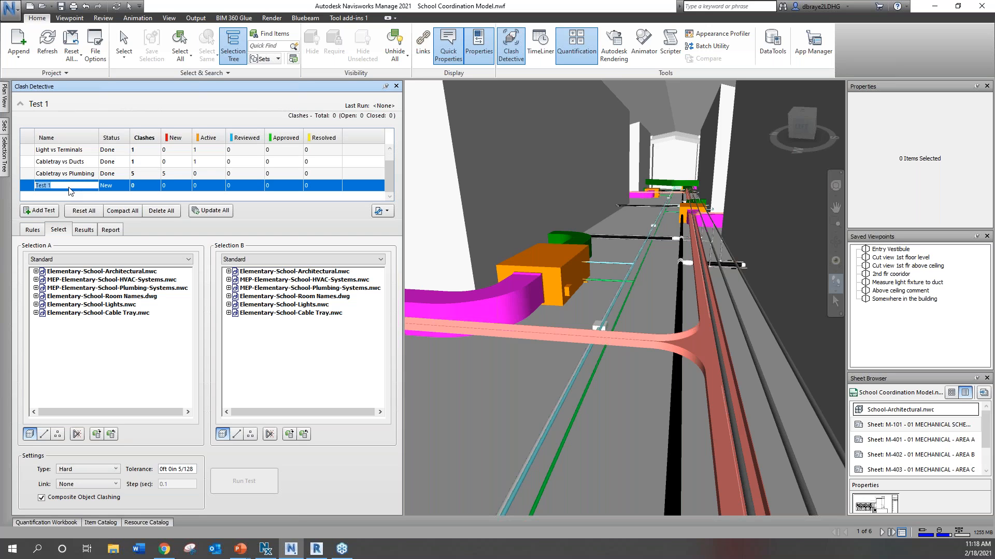
type("Cab")
type("ubming")
key("BackSpace")
key("Right")
type("b")
Run the new test with the Cable Tray set as Selection A and MEP-Elementary-School-Plumbing-Systems.nwc as Selection B
left_click(51, 261)
left_click(37, 289)
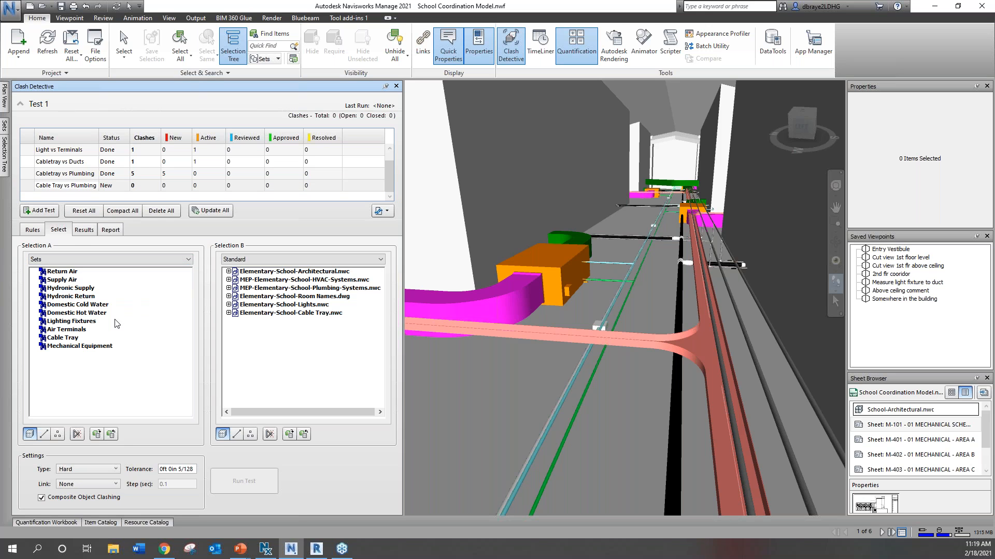
left_click(62, 339)
left_click(335, 289)
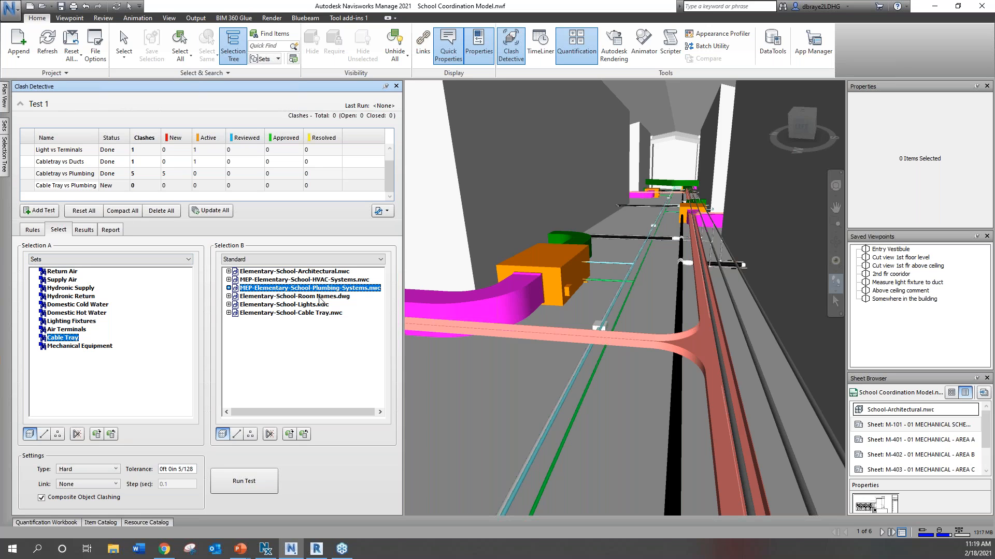
left_click(238, 482)
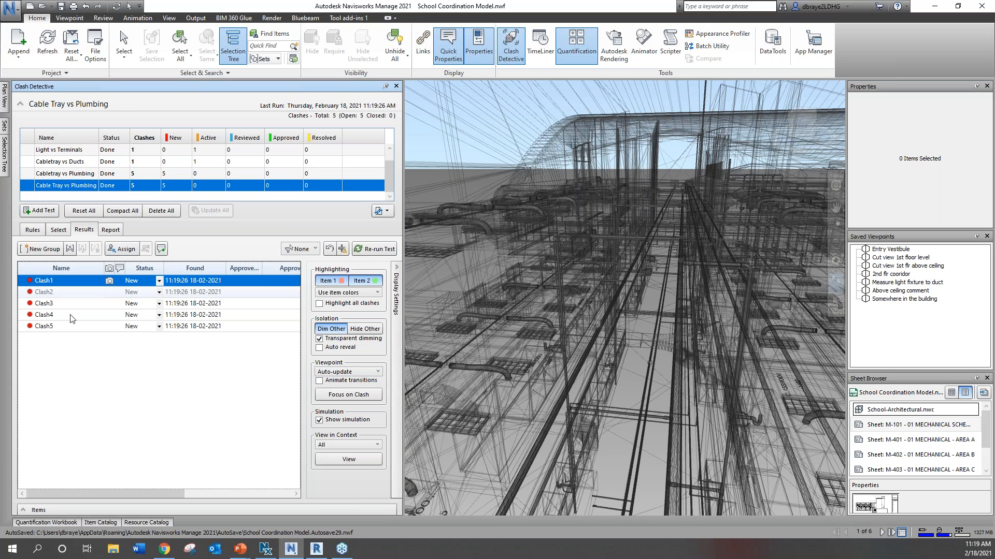
Check Clash5 and Clash4 in the results, and combine Clash1 through Clash5 into one group
left_click(66, 326)
left_click(58, 314)
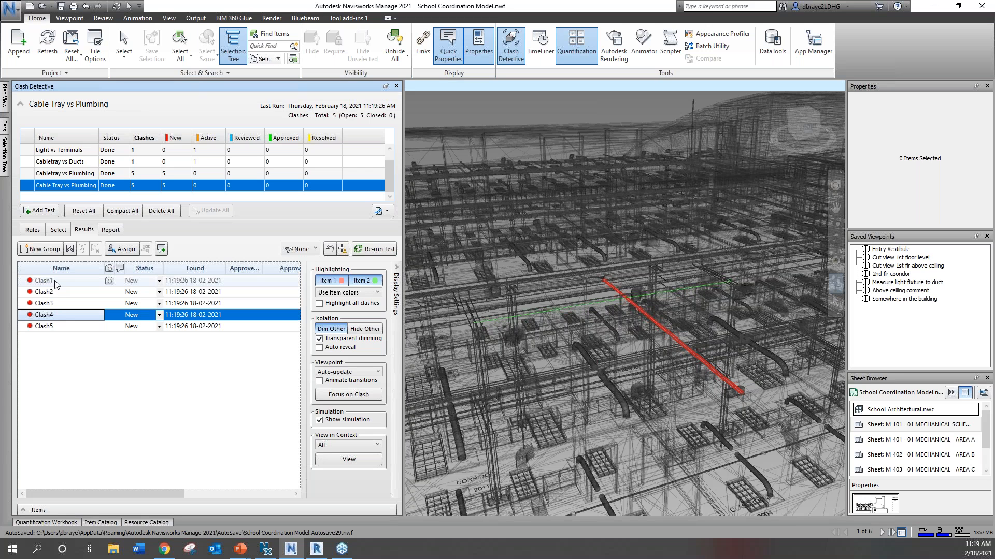
left_click(54, 281)
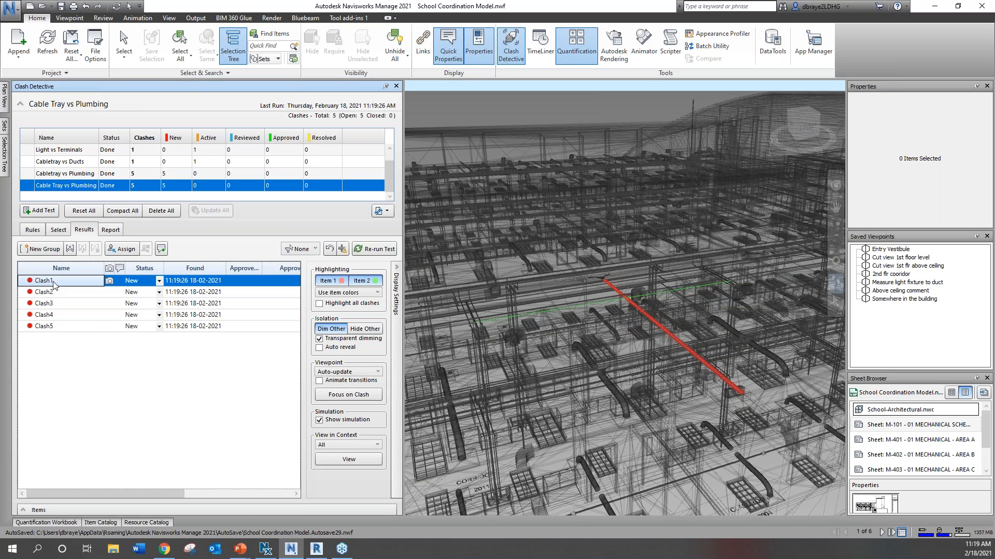
left_click(46, 326, "shift")
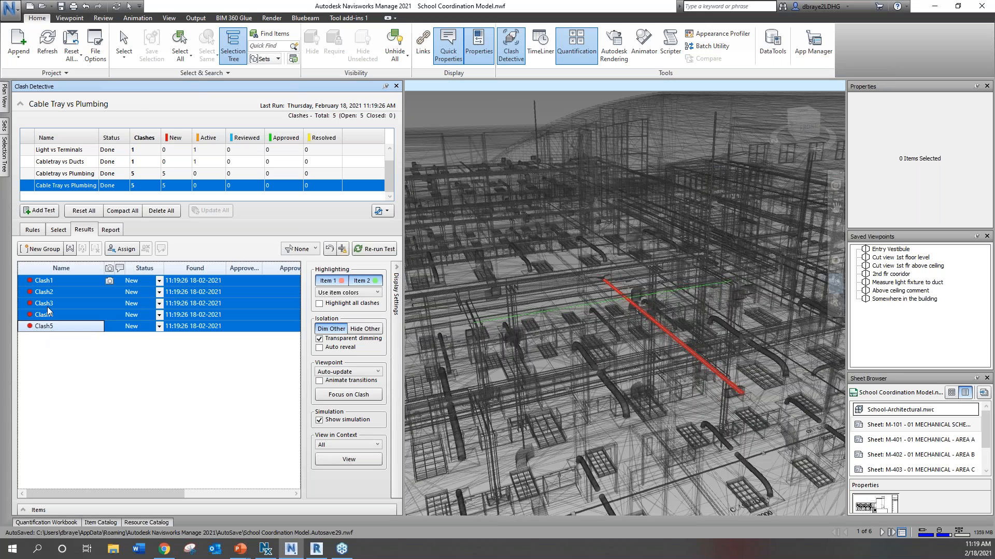
right_click(48, 311)
left_click(67, 390)
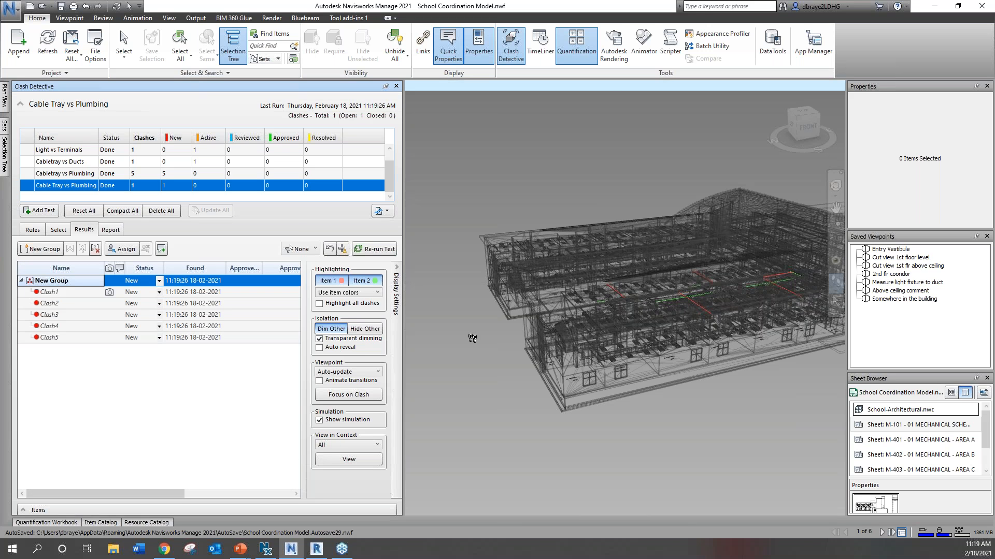
View the grouped clashes from above and isolate them by hiding all other model items
left_click(835, 302)
middle_click_drag(604, 336, 693, 402, "shift")
scroll(705, 311, "up", 3)
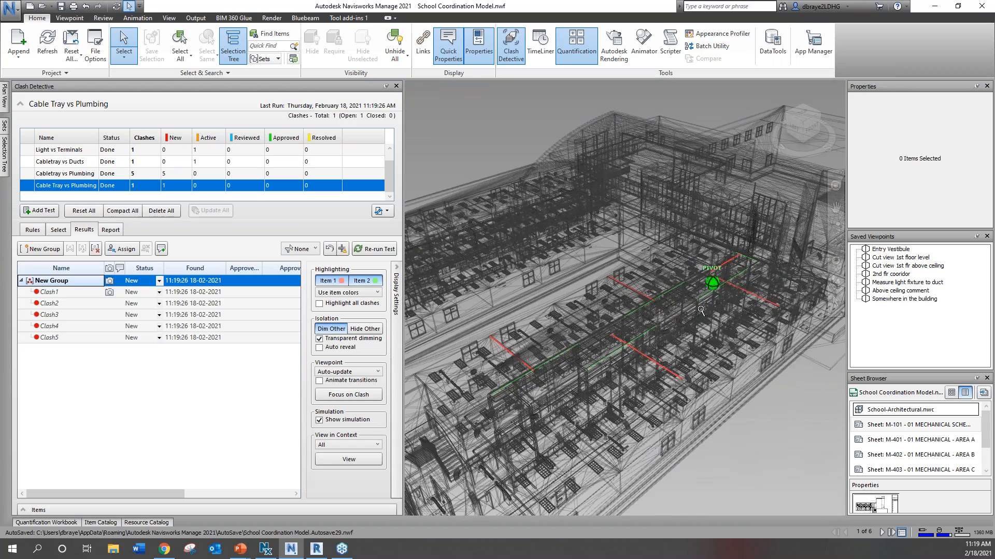
left_click(356, 331)
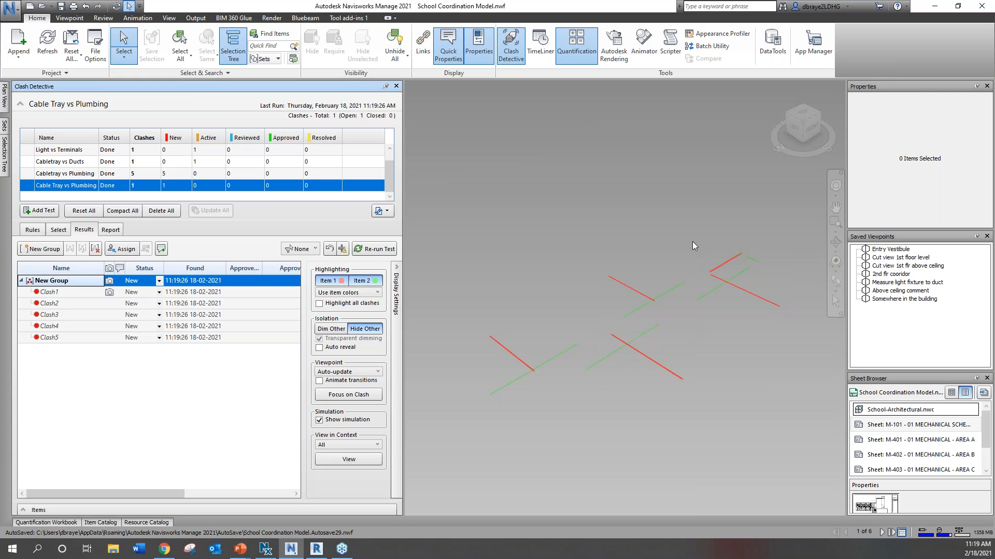
middle_click_drag(676, 372, 639, 371)
middle_click_drag(537, 373, 548, 366)
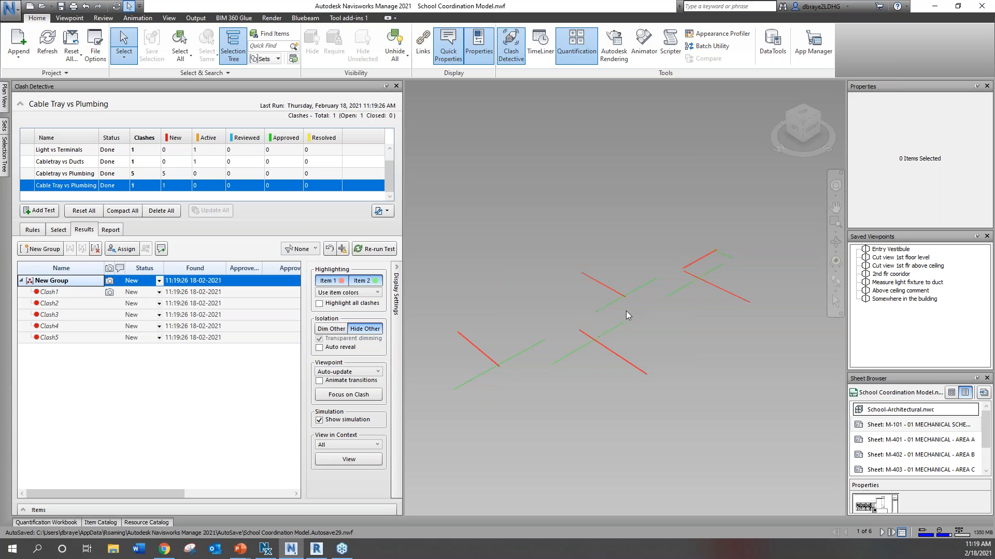
Draw a redline cloud enclosing all the isolated cable tray and plumbing clash items
left_click(103, 18)
left_click(172, 42)
left_click(458, 361)
left_click(477, 293)
left_click(562, 255)
left_click(649, 239)
left_click(737, 244)
left_click(761, 313)
left_click(674, 392)
left_click(553, 432)
left_click(477, 409)
right_click(481, 388)
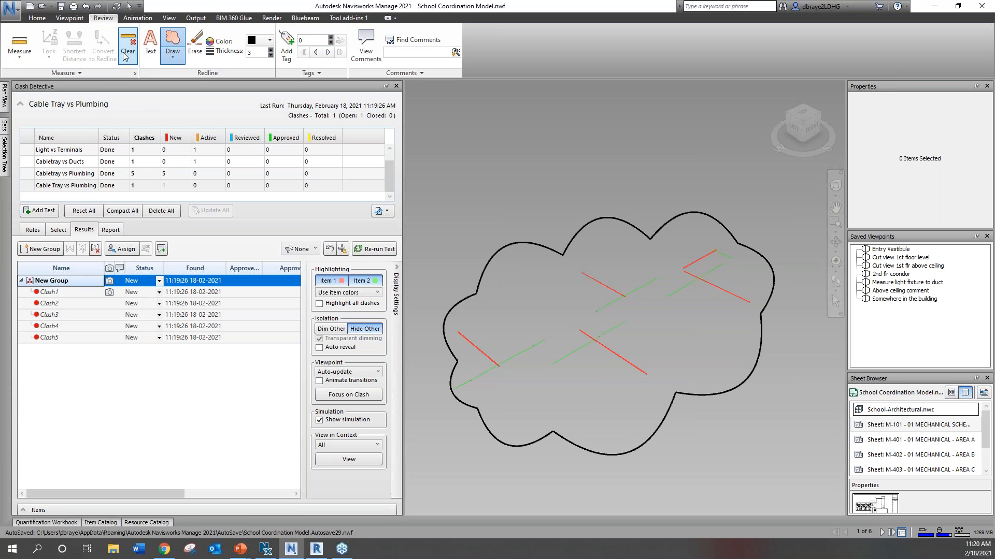
Add the redline text "please review" above the cloud
left_click(150, 46)
left_click(525, 180)
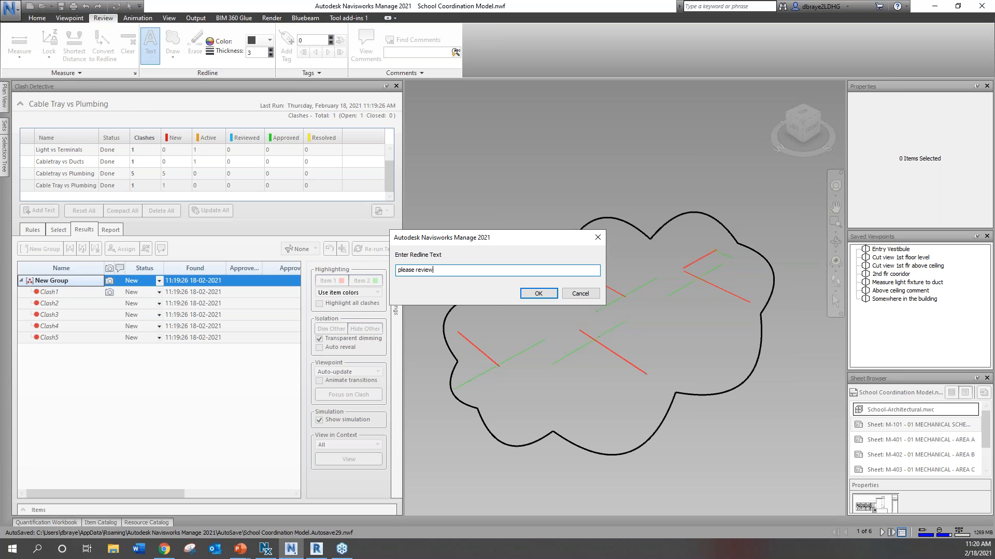
left_click(537, 294)
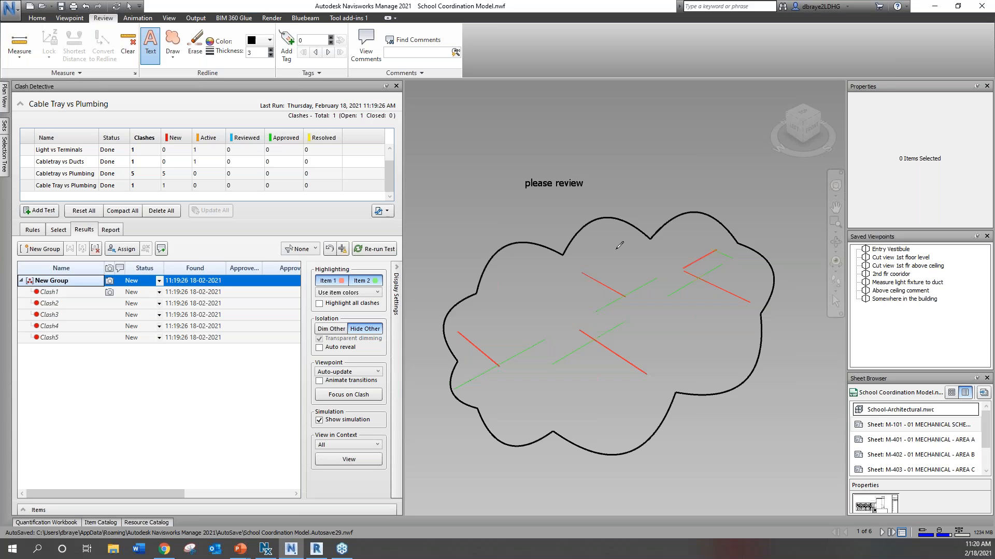
Save the current view of the grouped clashes as a new saved viewpoint, keeping the default name
right_click(887, 325)
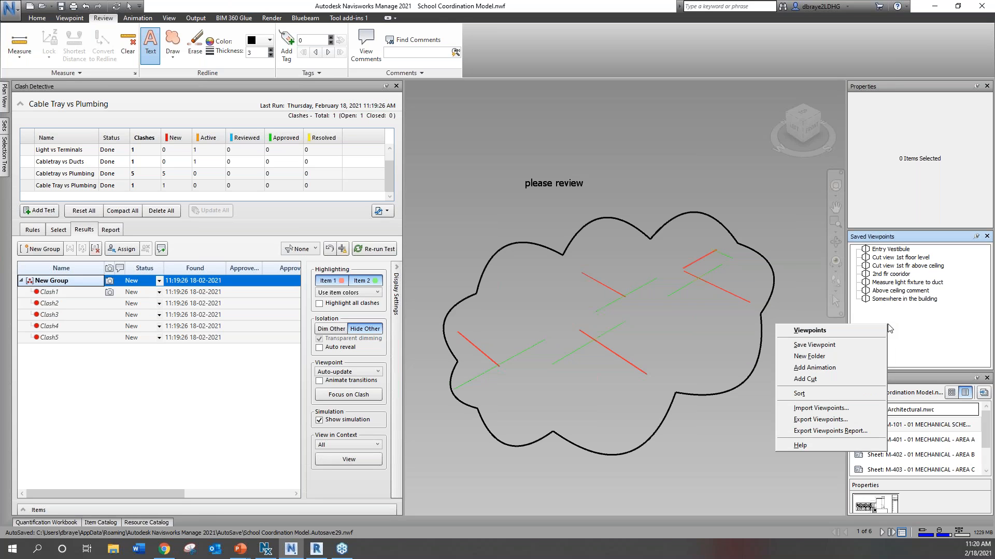
left_click(861, 346)
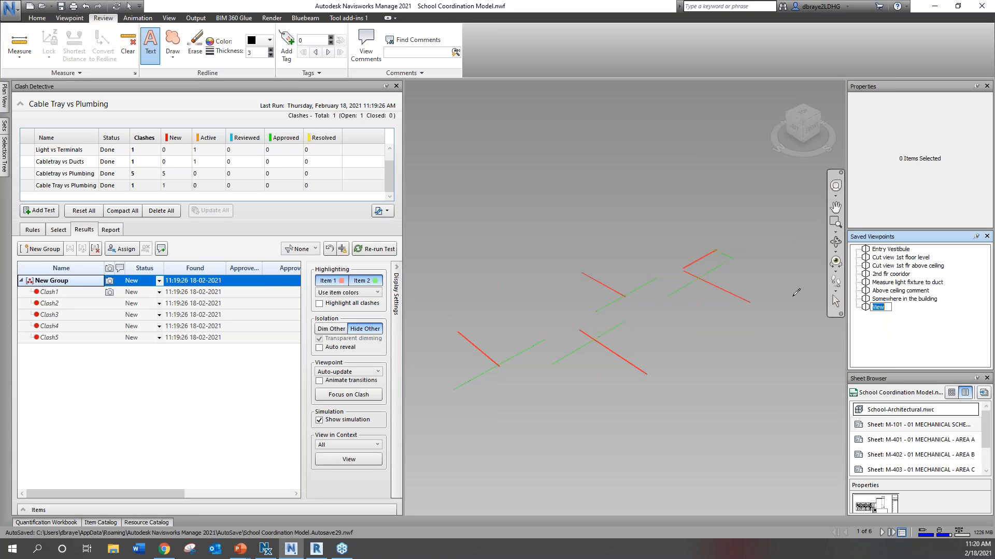
left_click(908, 339)
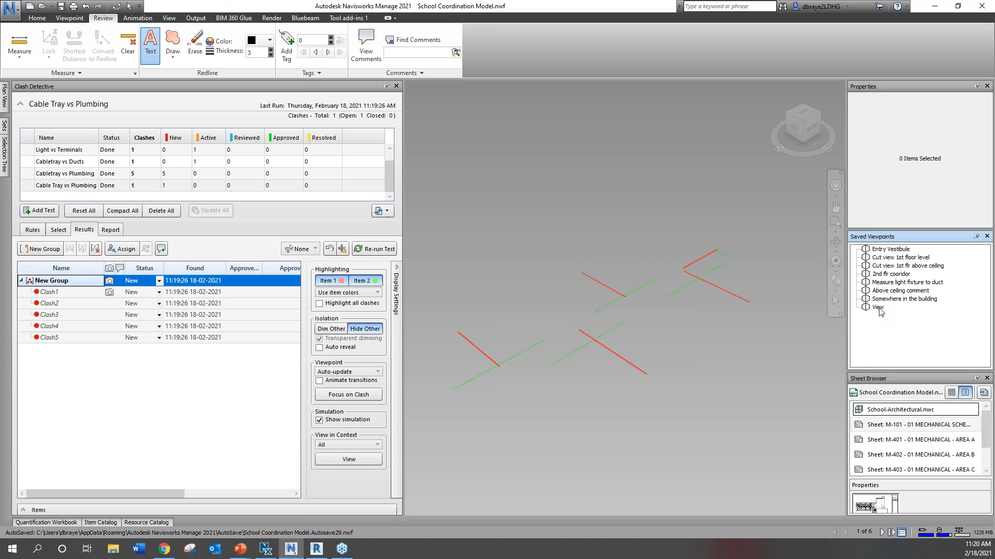
Redline the new viewpoint with a cloud around the clash items and the text "please review" above it, and update the saved viewpoint
left_click(173, 44)
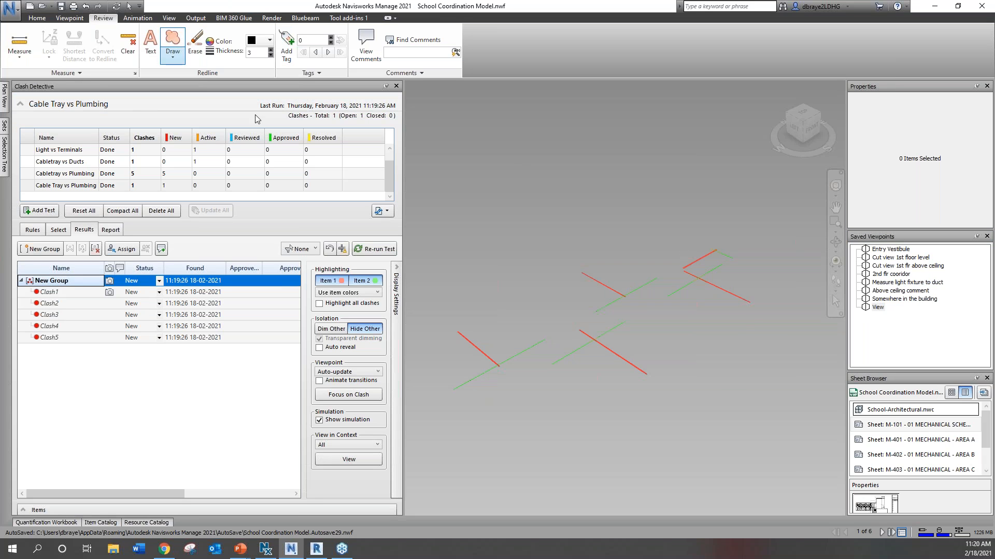
mouse_move(554, 280)
left_mouse_down()
mouse_move(746, 265)
mouse_move(616, 410)
mouse_move(461, 335)
mouse_move(505, 303)
left_mouse_up()
left_click(150, 44)
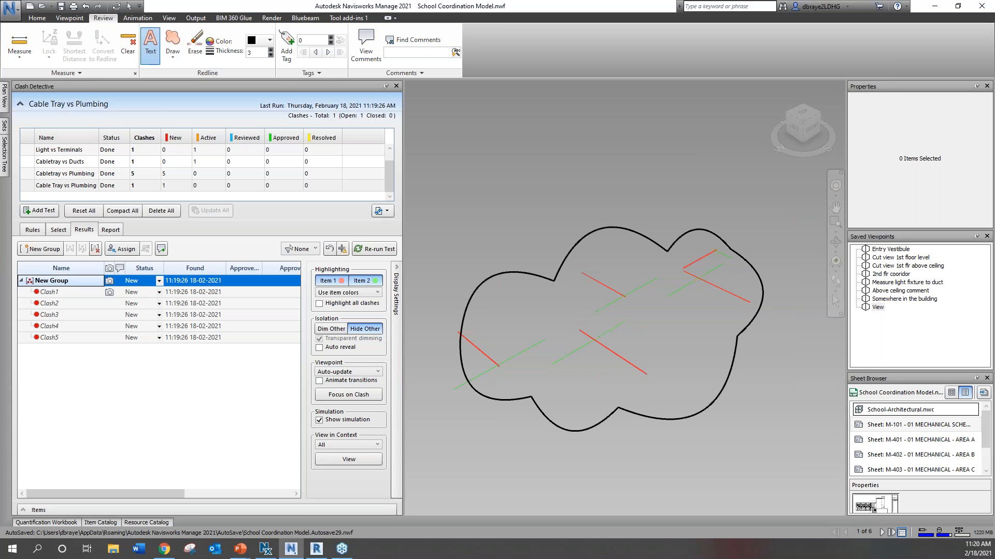
left_click(517, 185)
type("please review")
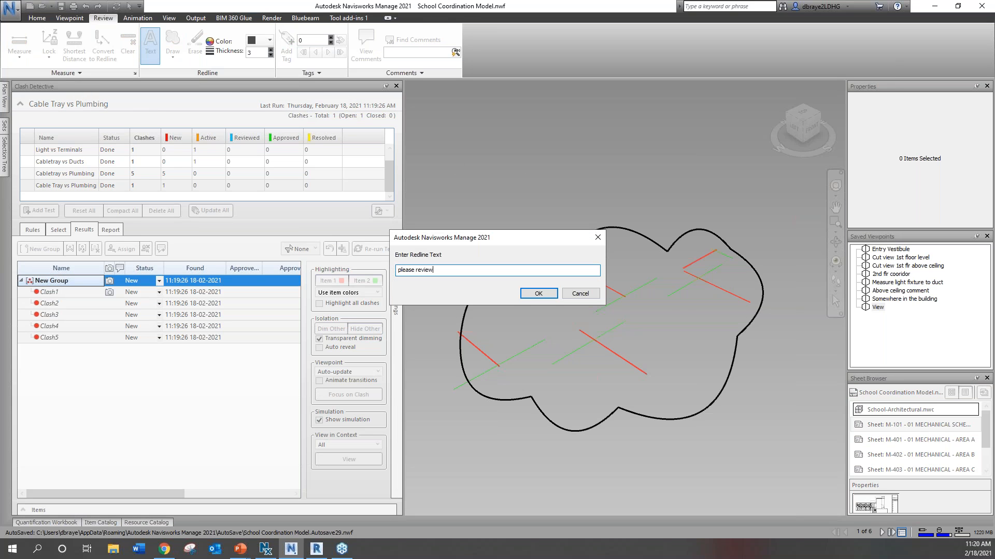
left_click(538, 293)
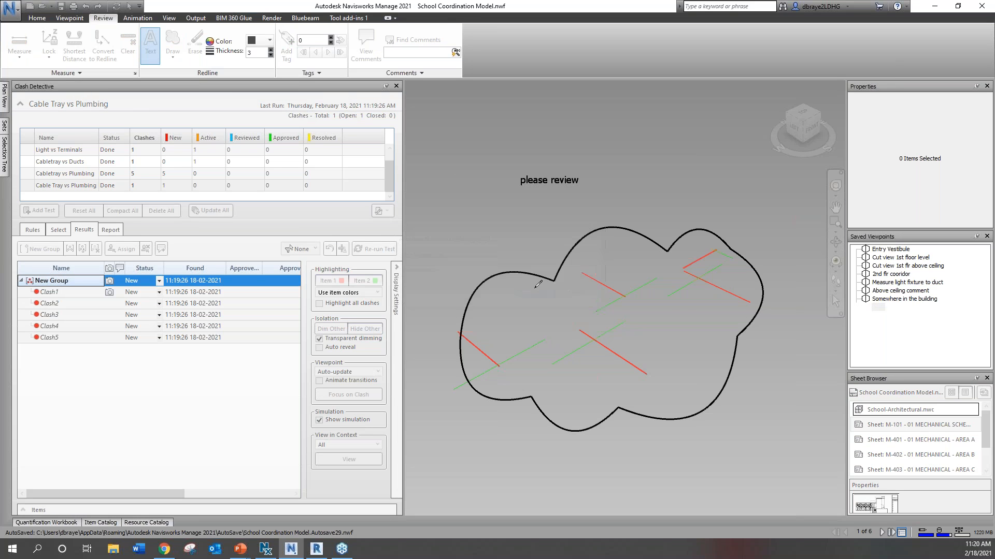
right_click(875, 307)
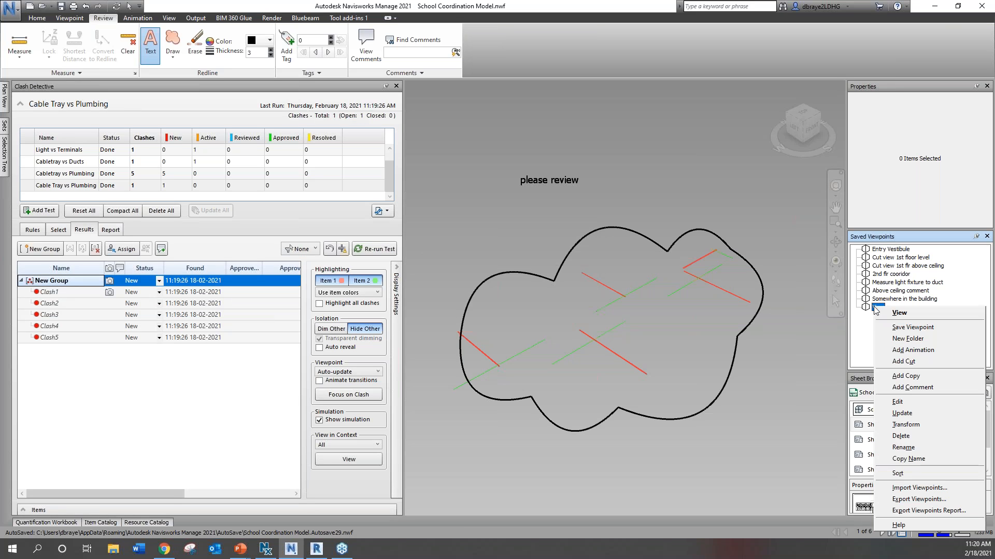
left_click(913, 413)
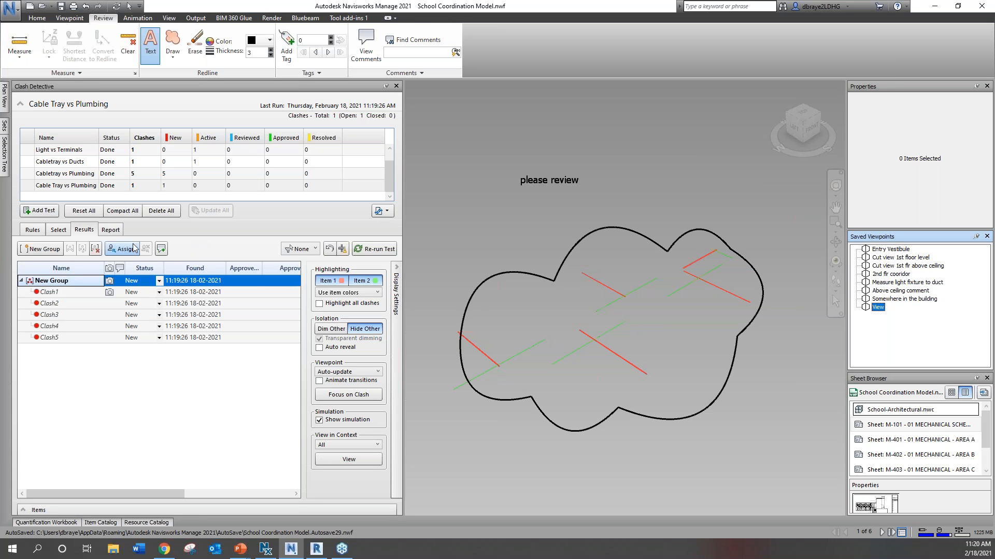
Leave the clash results, restore the Entry Vestibule viewpoint and collapse the Clash Detective window
left_click(52, 231)
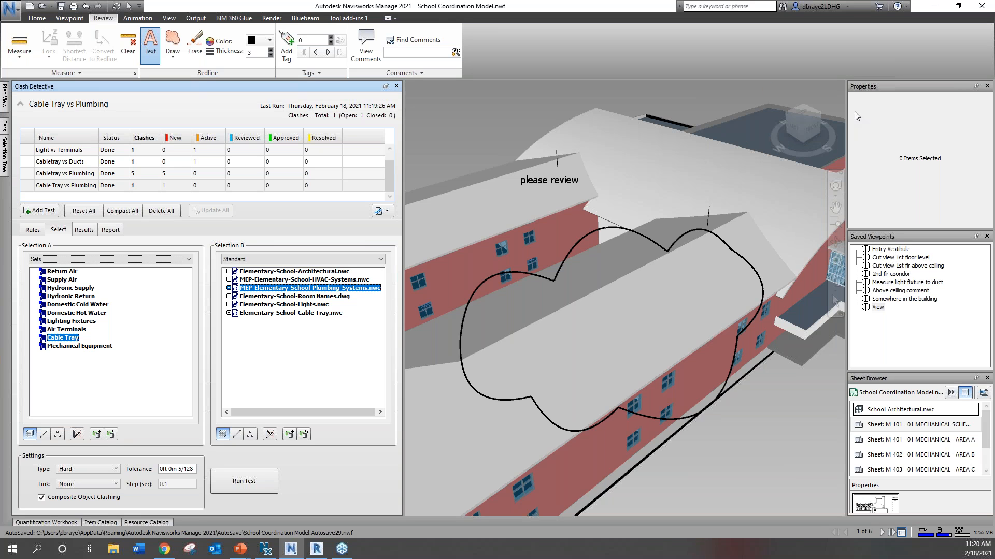
left_click(771, 88)
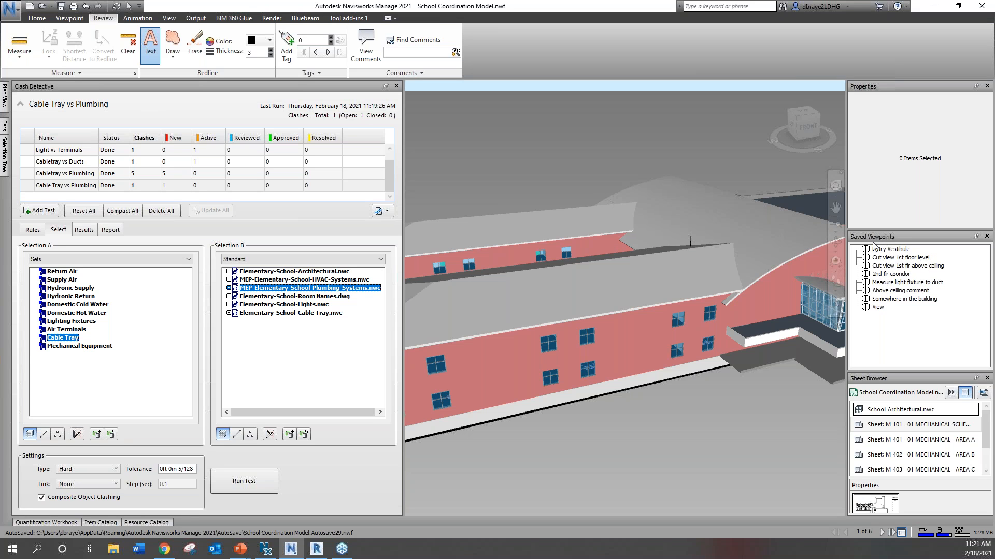
left_click(889, 249)
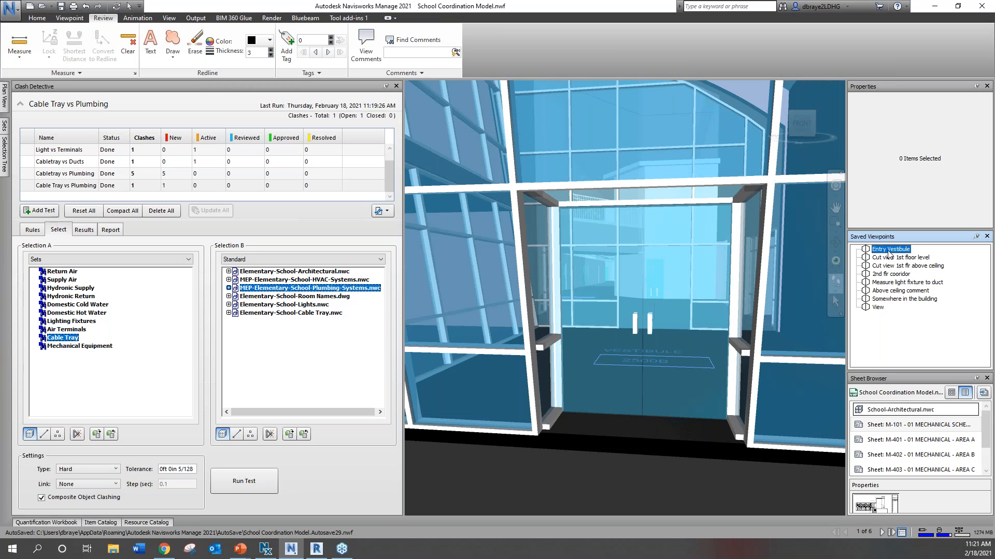
left_click(385, 87)
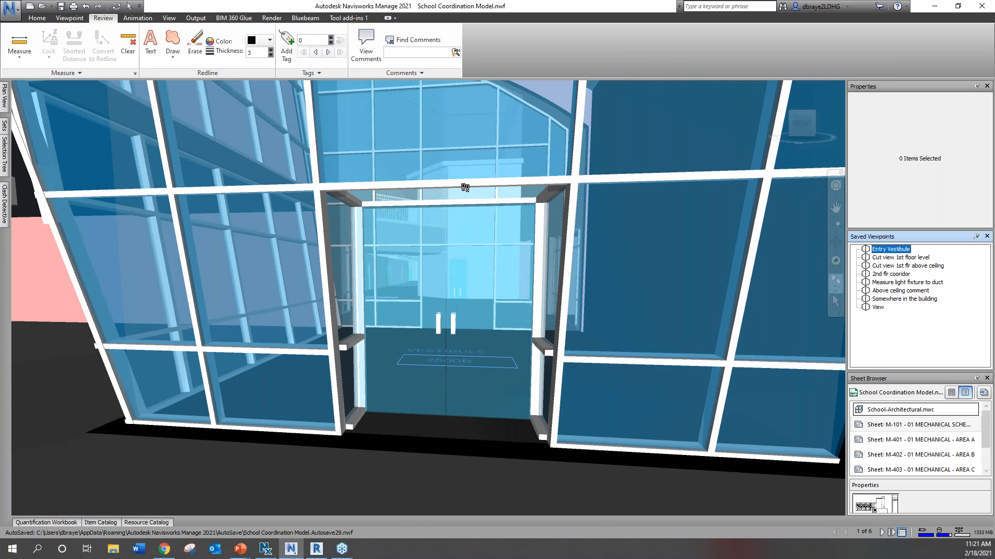
View the saved viewpoints Cut view 1st floor level, Cut view 1st flr above ceiling, 2nd flr cooridor and Measure light fixture to duct
left_click(897, 259)
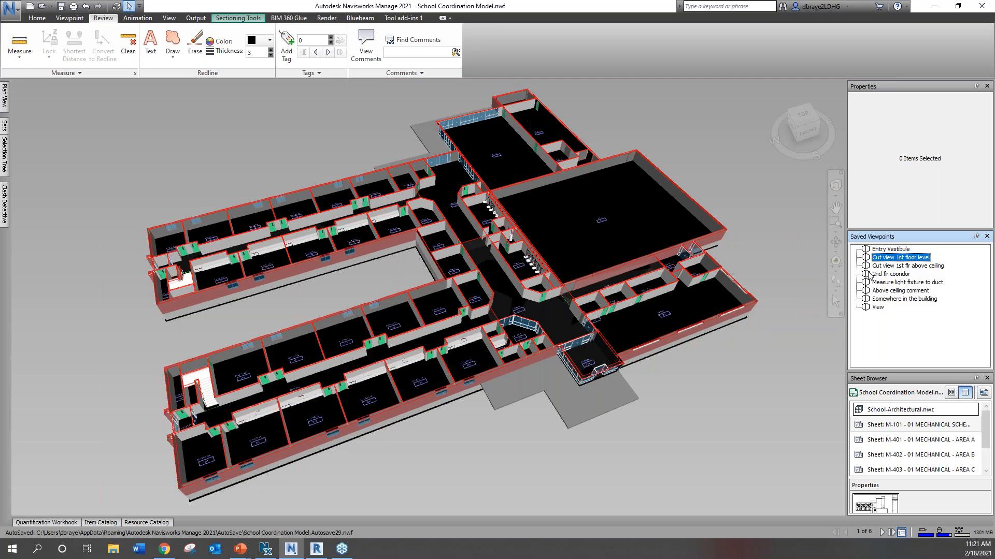
left_click(882, 267)
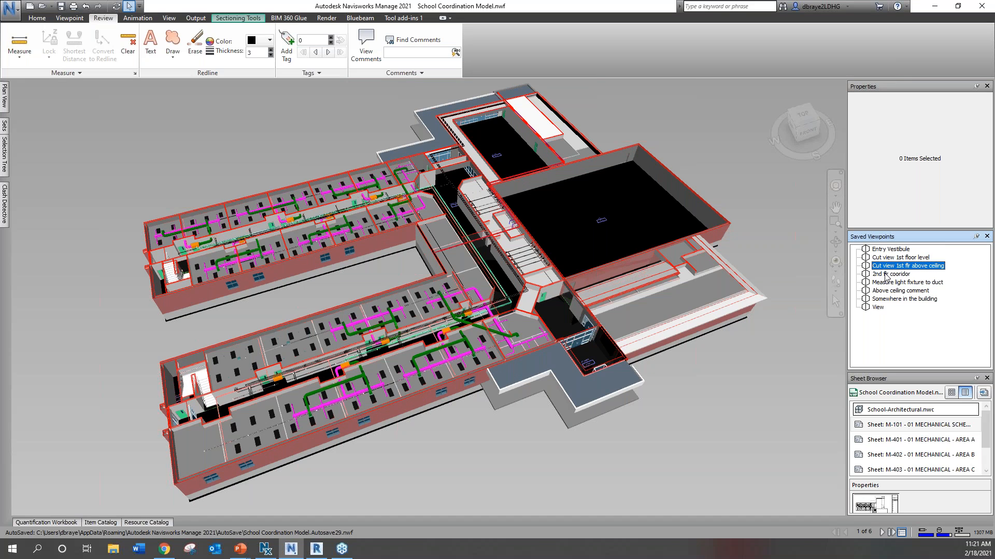
left_click(886, 274)
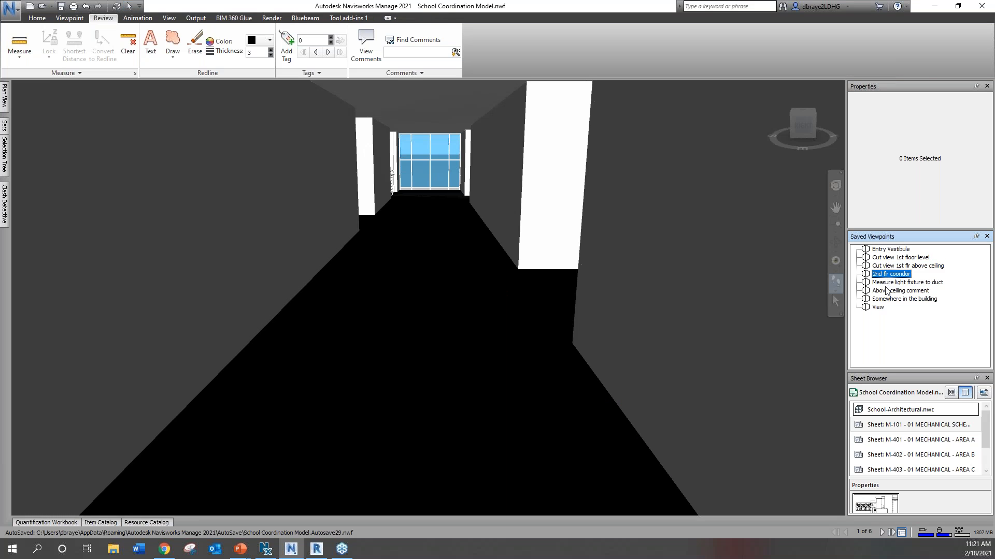
left_click(887, 282)
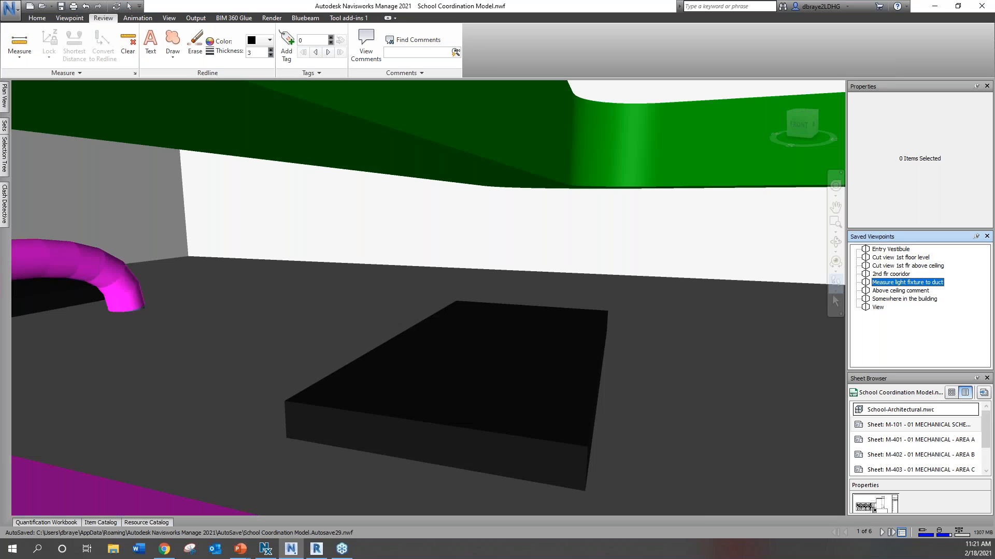
View the saved viewpoints Above ceiling comment and Somewhere in the building
left_click(889, 291)
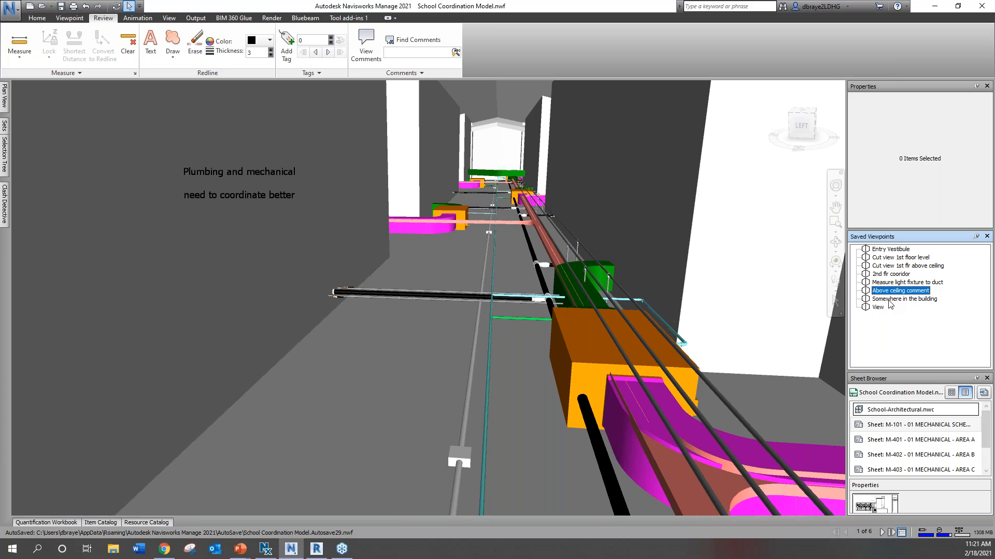
left_click(888, 300)
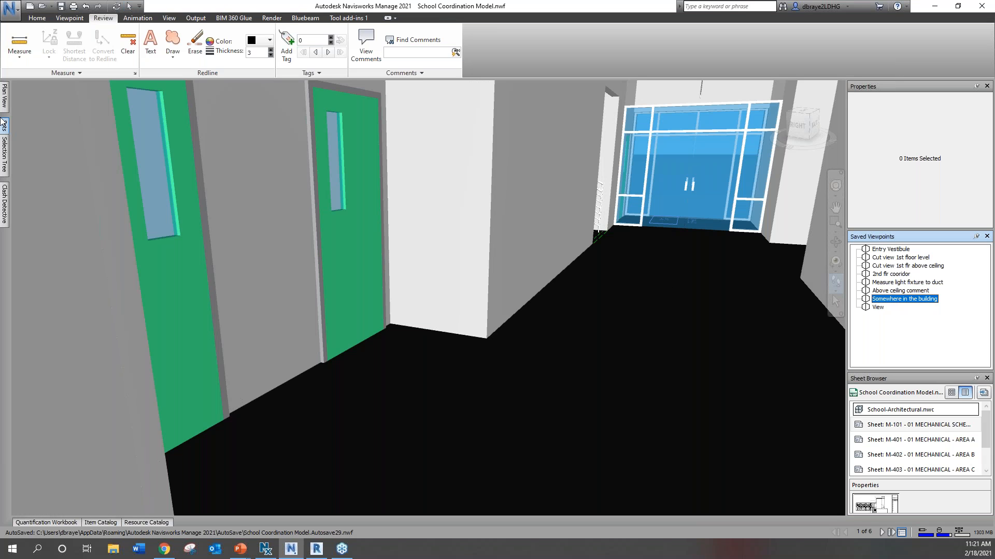
Pin the Plan View window open and widen it to take up about half of the modelling area
left_click(6, 99)
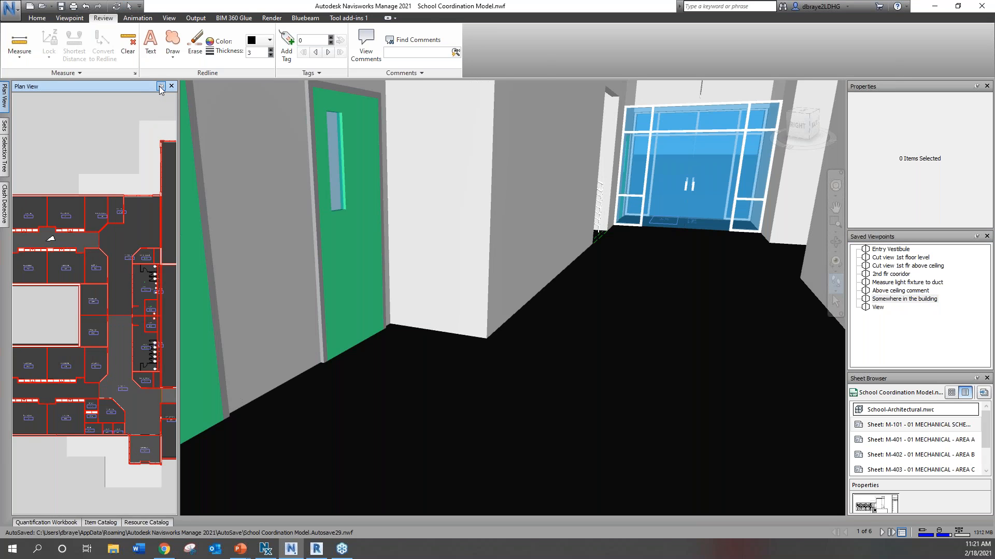
left_click(160, 86)
left_click_drag(598, 360, 666, 319)
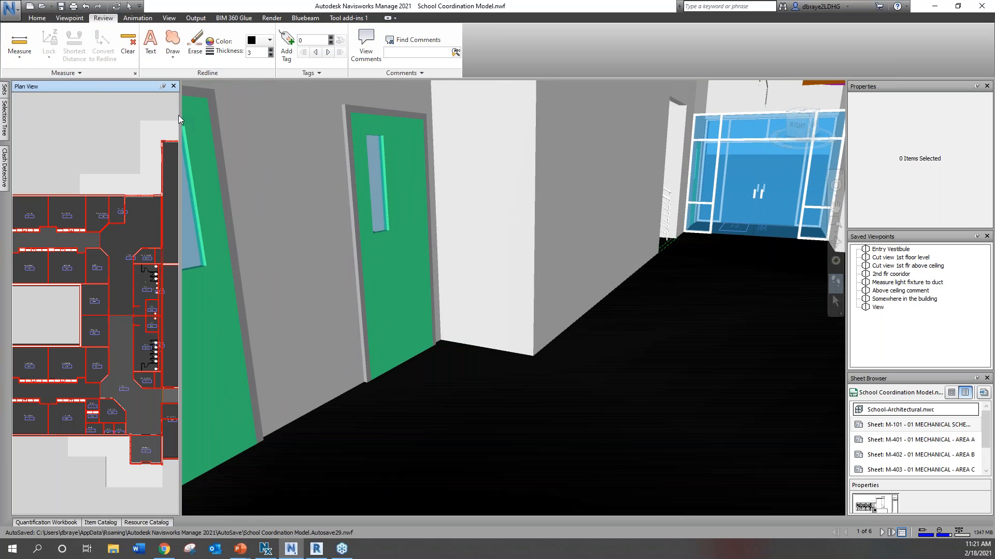
left_click_drag(182, 129, 279, 133)
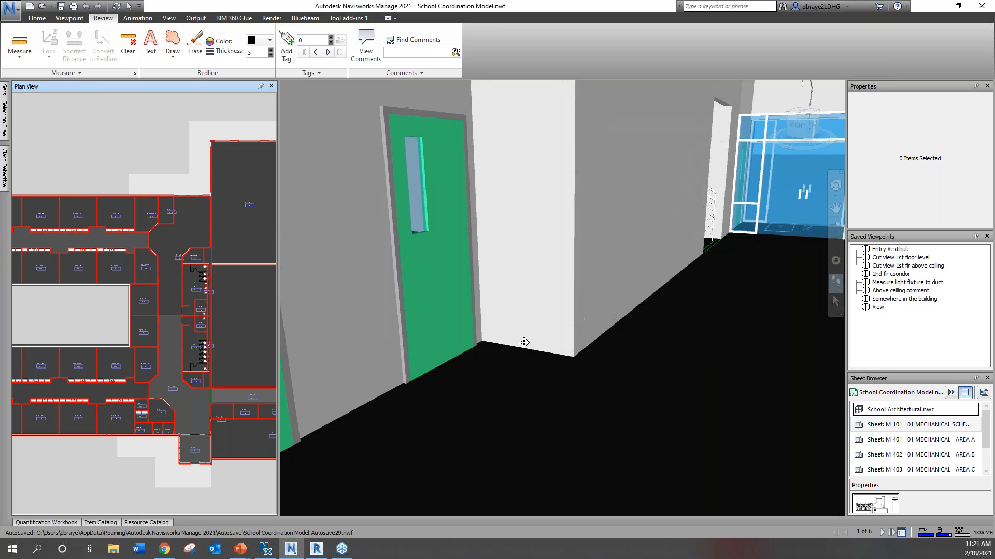
middle_click_drag(524, 343, 497, 347)
left_click_drag(279, 220, 468, 220)
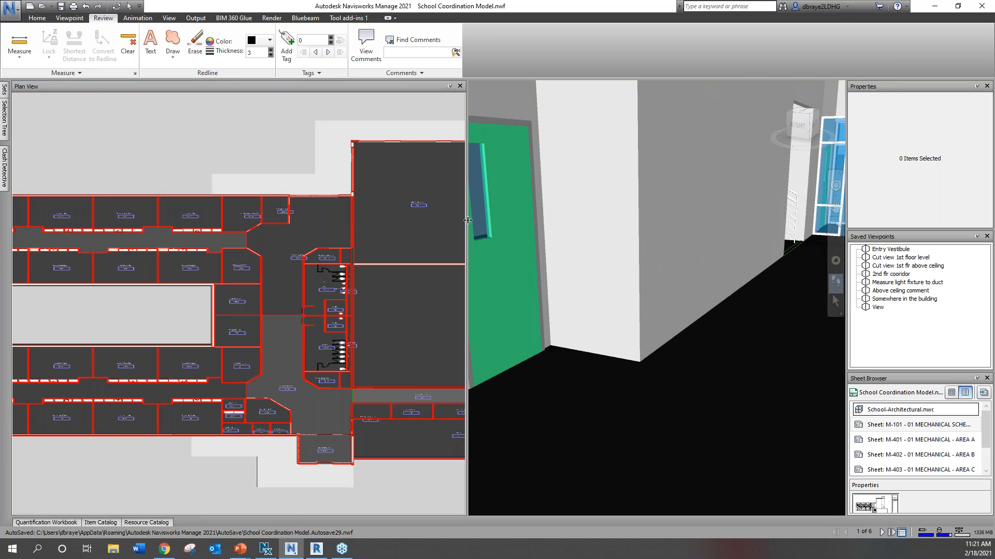
Walk along the corridor, relocate the camera marker into the gym on the plan view, look around there and collapse the Plan View window
mouse_move(590, 299)
middle_mouse_down()
mouse_move(636, 264)
mouse_move(608, 275)
mouse_move(531, 267)
middle_mouse_up()
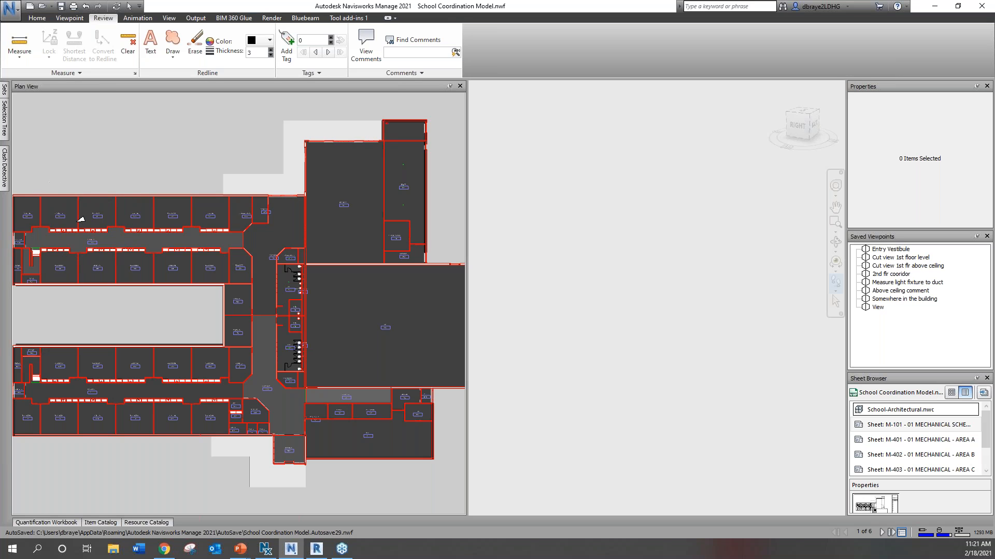
mouse_move(615, 309)
middle_mouse_down()
mouse_move(615, 340)
mouse_move(643, 354)
mouse_move(581, 353)
mouse_move(686, 371)
middle_mouse_up()
mouse_move(686, 371)
left_mouse_down()
mouse_move(639, 351)
mouse_move(663, 349)
left_mouse_up()
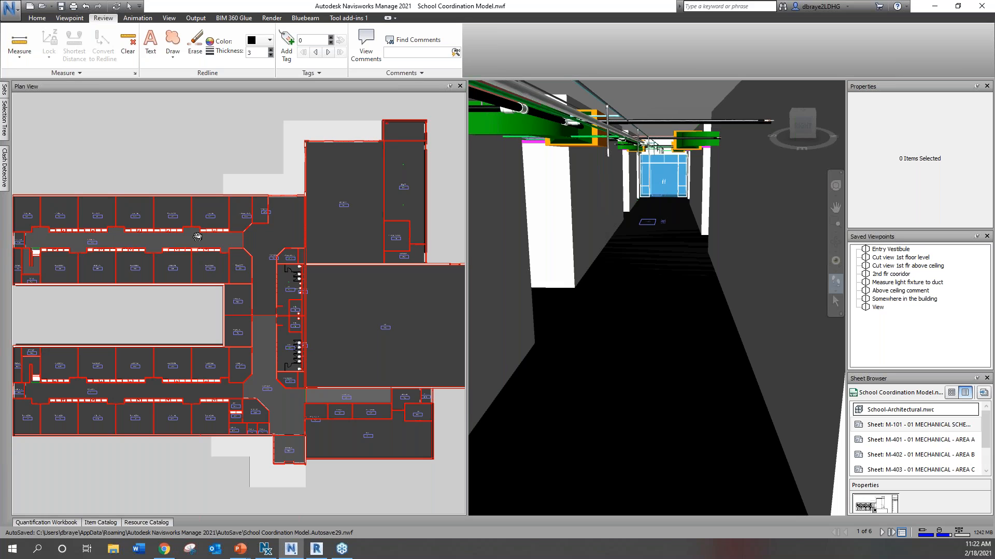
mouse_move(197, 236)
left_mouse_down()
mouse_move(254, 273)
mouse_move(405, 330)
left_mouse_up()
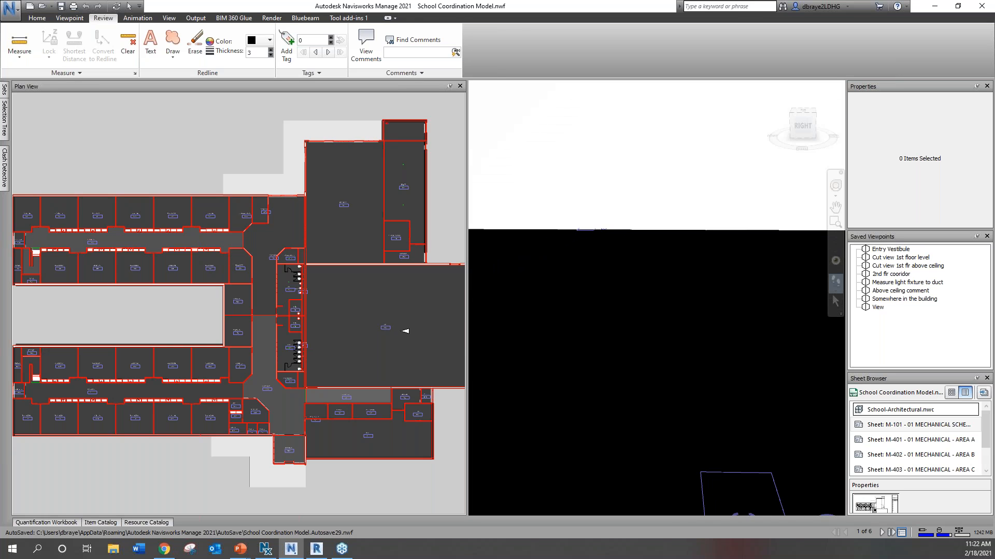
mouse_move(638, 356)
left_mouse_down()
mouse_move(642, 374)
mouse_move(749, 417)
left_mouse_up()
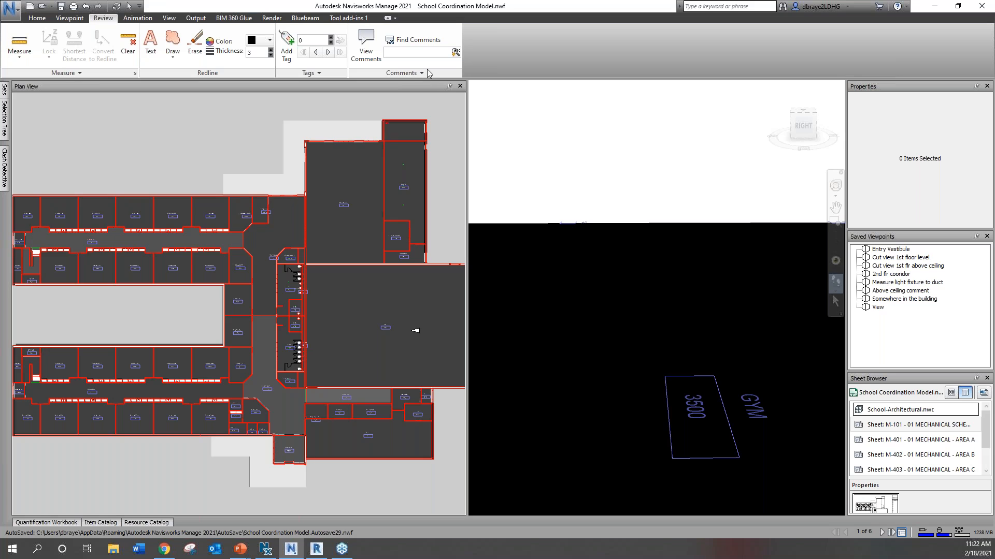
left_click(449, 86)
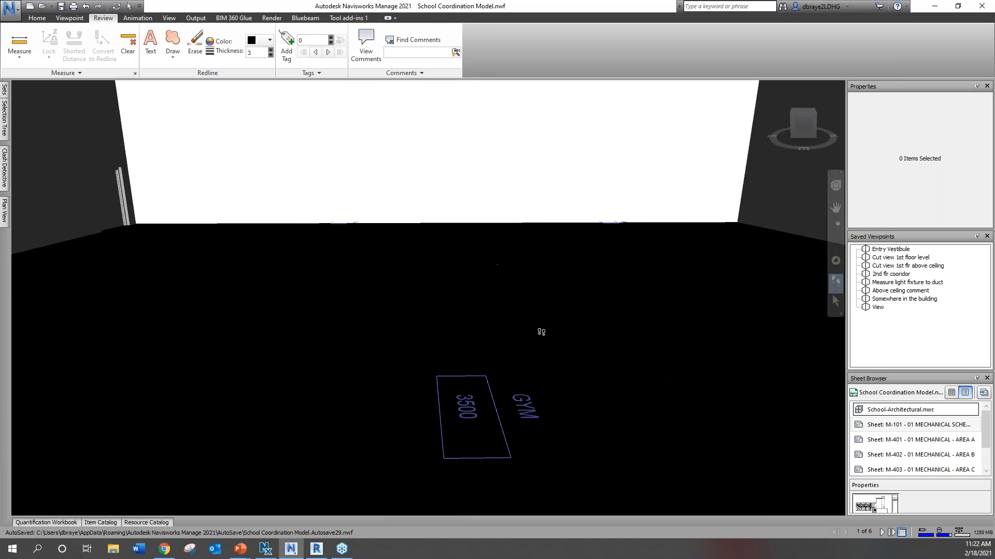
Open sheet M-101 01 Mechanical Schematic and examine the air handling units along the upper corridor
double_click(907, 425)
scroll(419, 232, "down", 5)
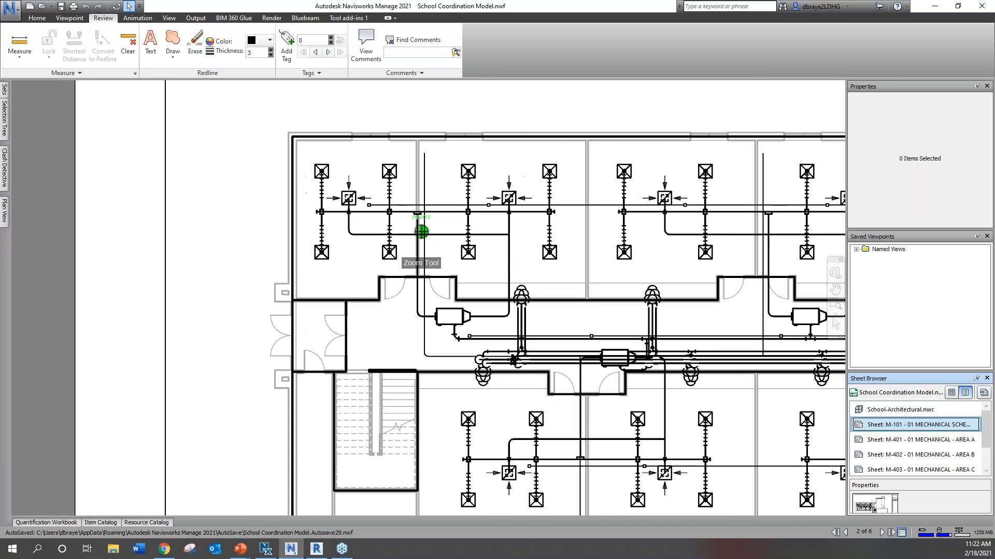
scroll(454, 288, "down", 5)
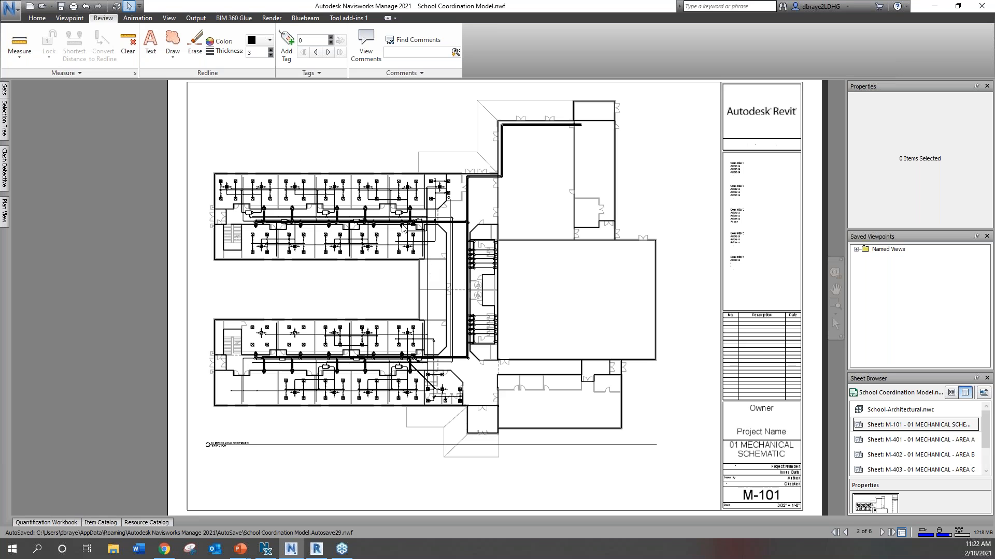
scroll(402, 206, "up", 4)
scroll(402, 205, "up", 3)
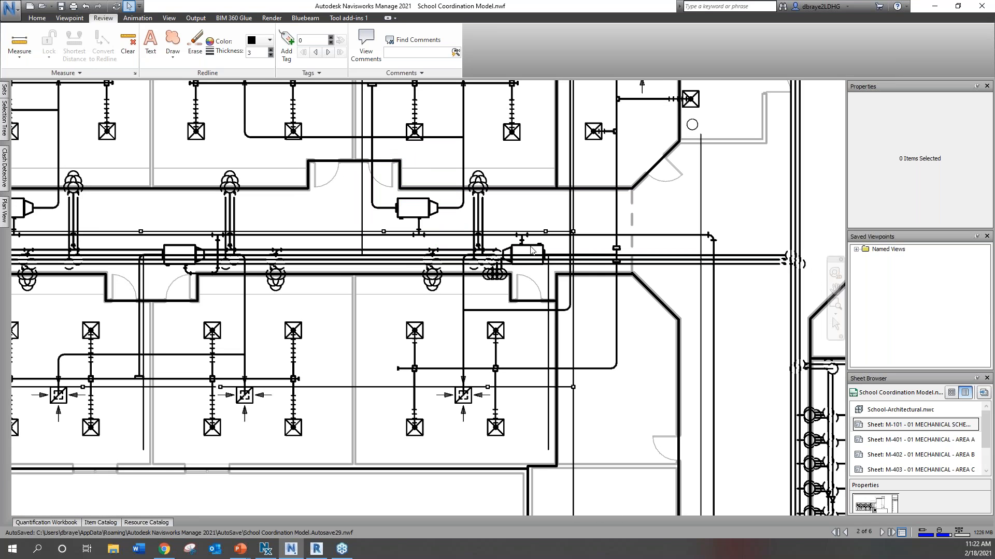
scroll(533, 251, "up", 2)
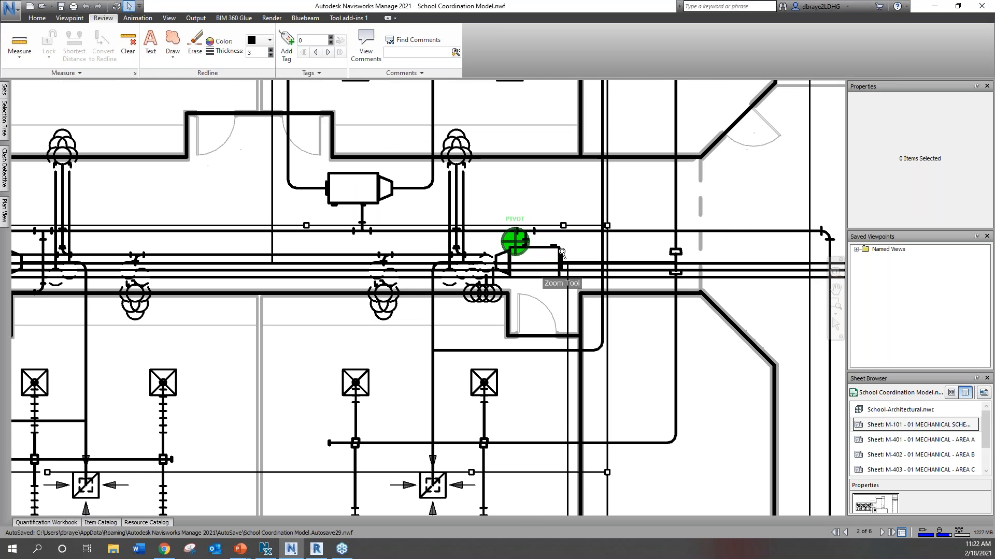
Find the corridor's Indoor AHU in other sheets and models, view it in School-Architectural.nwc and close the results
left_click(541, 249)
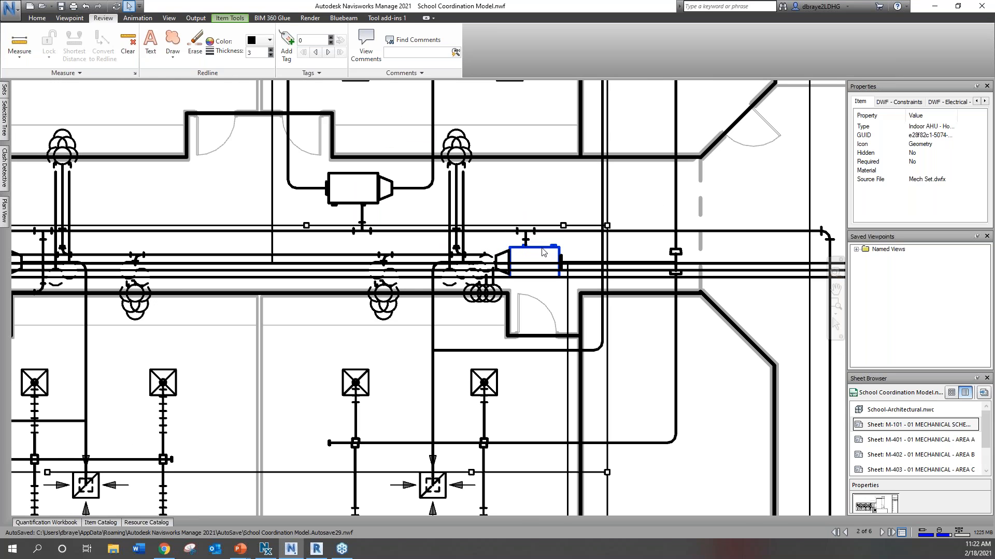
right_click(542, 248)
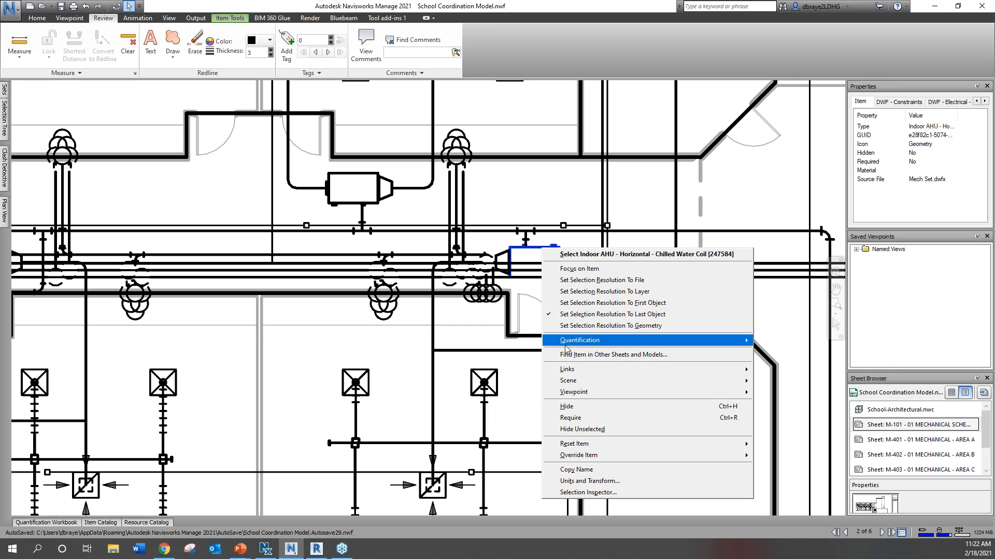
left_click(587, 356)
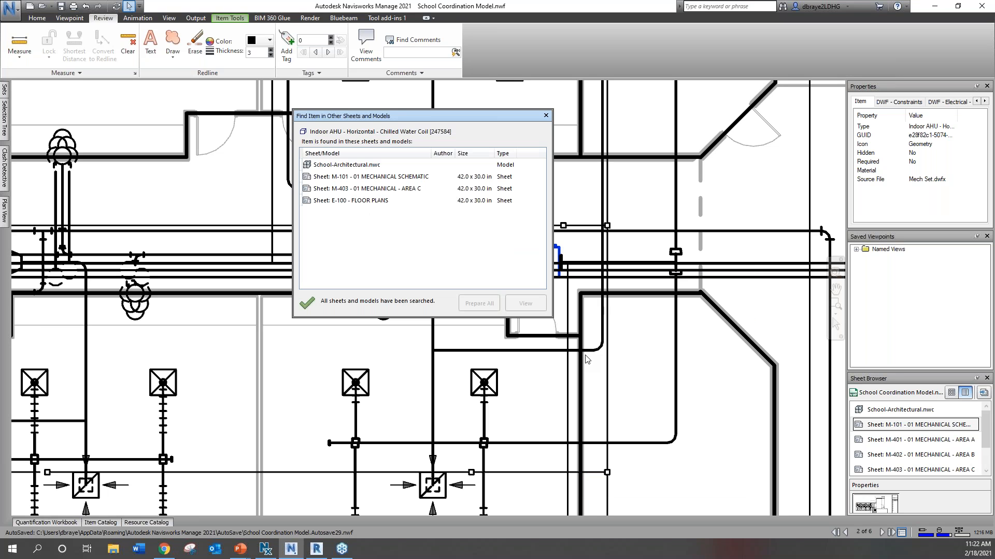
left_click(344, 166)
left_click(526, 304)
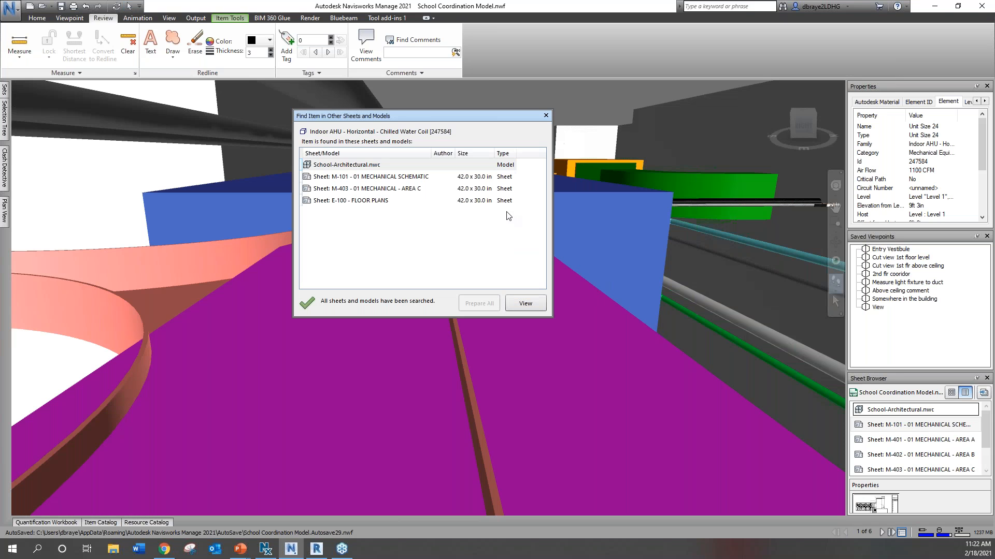
left_click(546, 116)
Examine the selected air handling unit with its connected ducts and pipes in the 3D model, and clear the selection
middle_click_drag(491, 274, 548, 279)
left_click_drag(539, 275, 537, 271)
middle_click_drag(449, 365, 504, 355)
left_click_drag(504, 355, 427, 323)
middle_click_drag(507, 316, 505, 306)
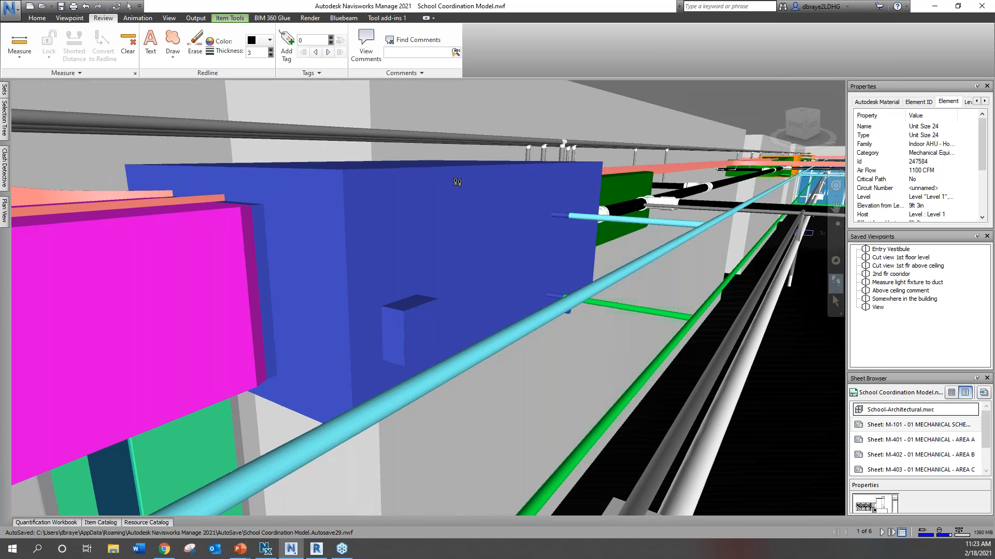
key("Escape")
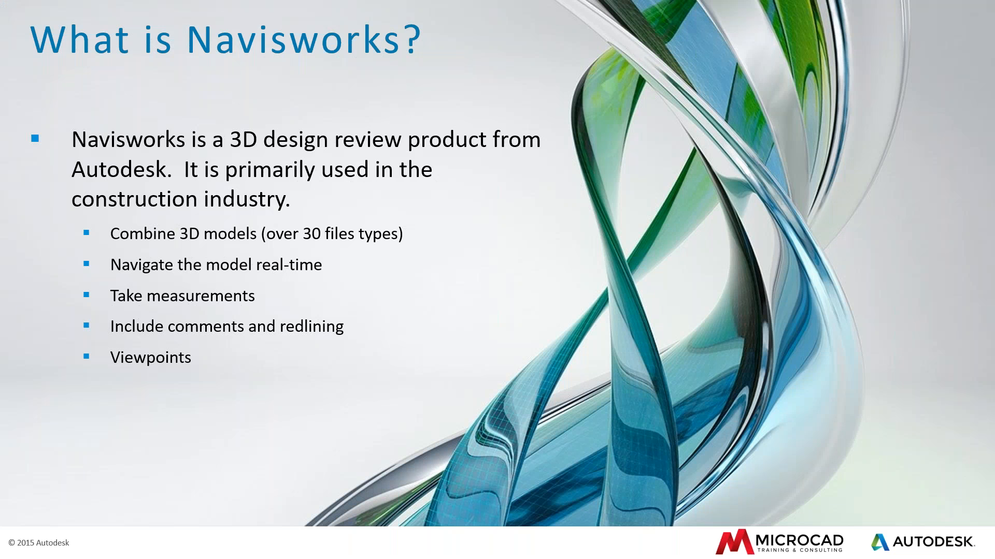
left_click(651, 415)
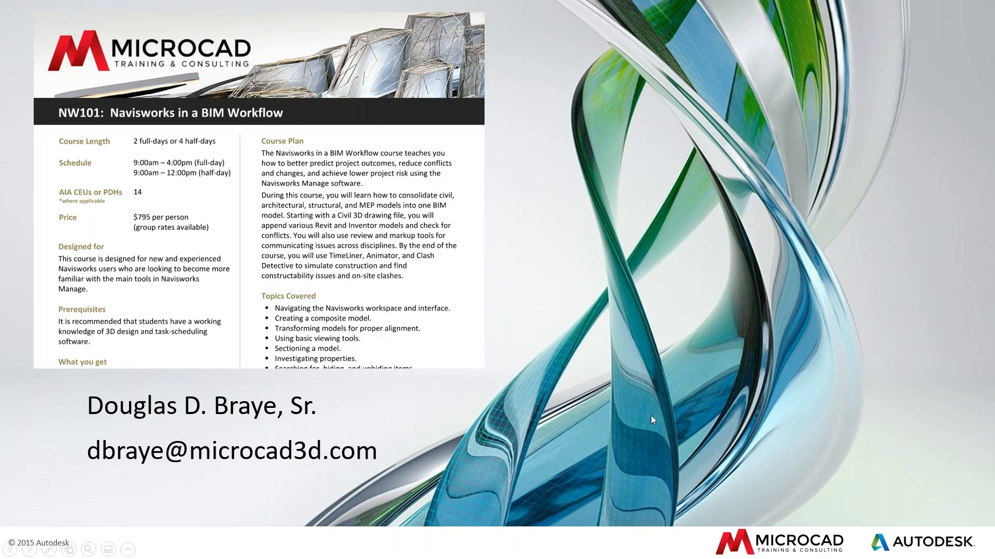
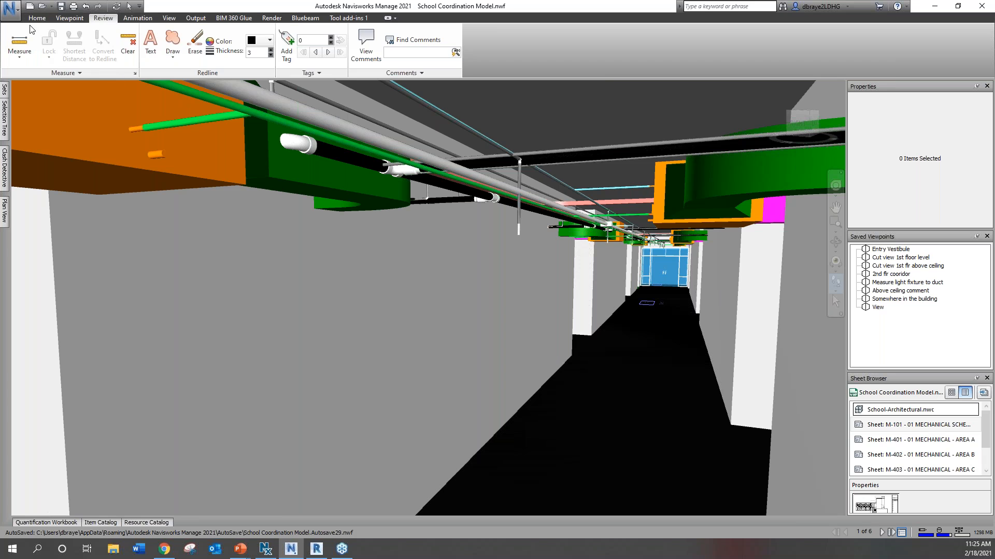
Enable sectioning and align section plane 1 to the surface of the corridor's side wall
left_click(68, 20)
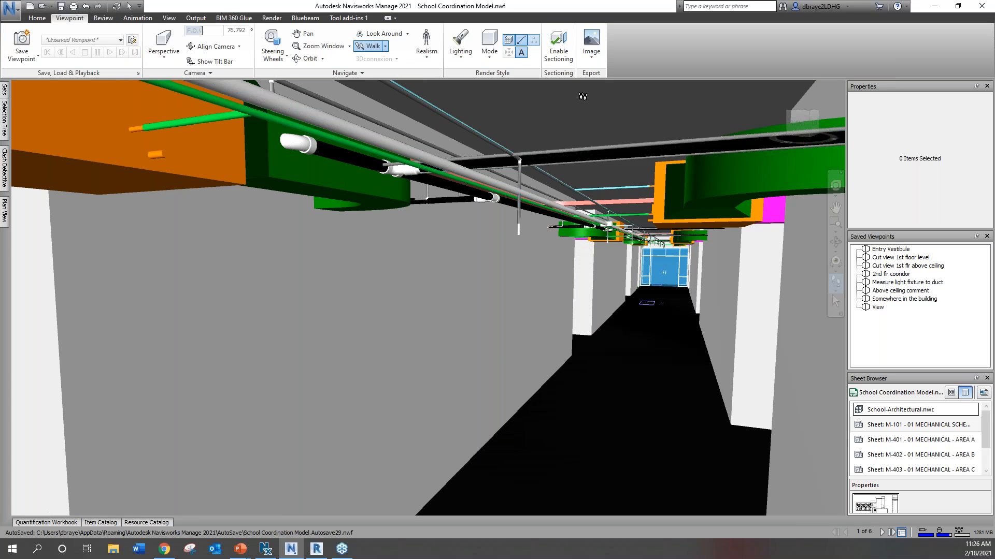
left_click(559, 48)
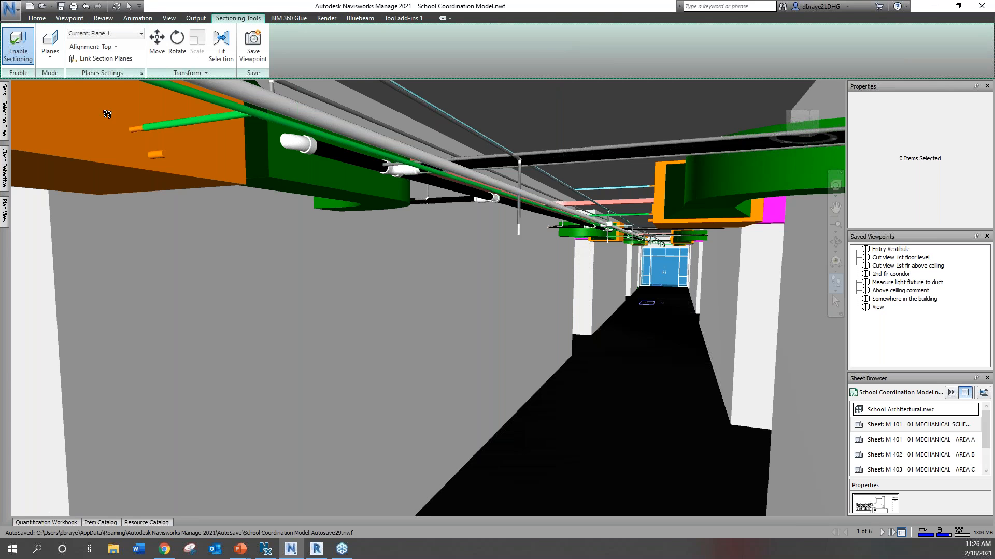
left_click(103, 47)
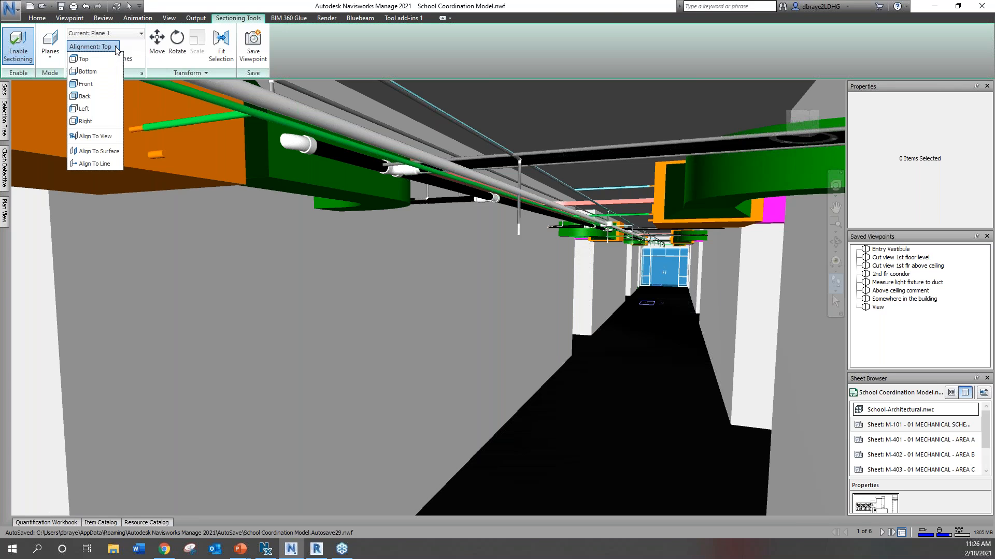
left_click(87, 164)
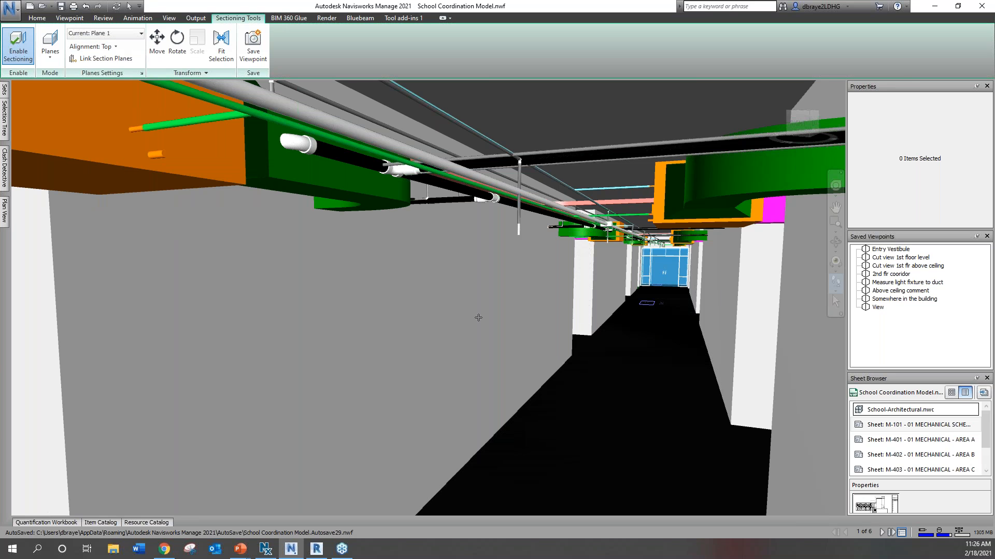
left_click(466, 330)
Move the section plane out from the corridor wall so the cut includes the ceiling ducts and pipes
left_click(156, 44)
left_click_drag(504, 334, 607, 342)
middle_click_drag(583, 426, 541, 452)
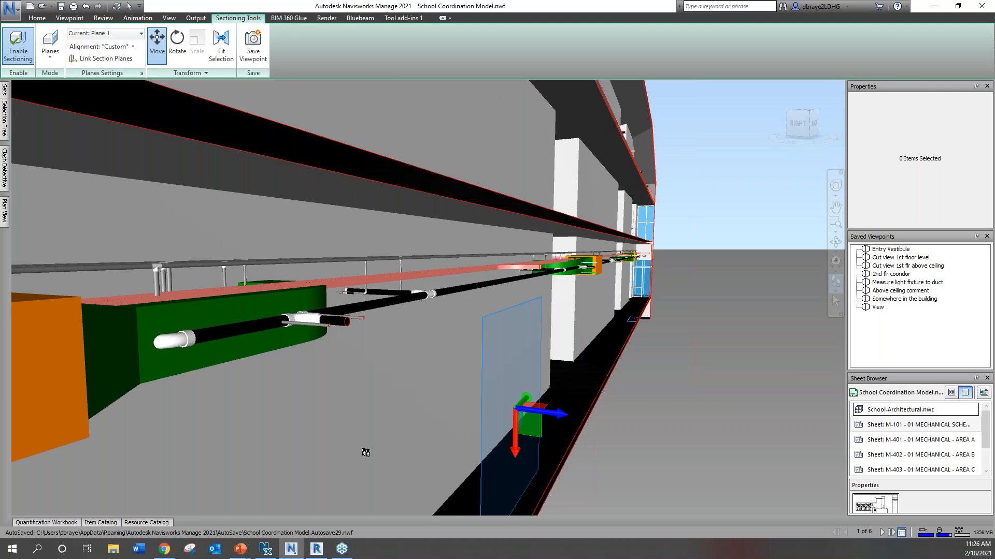
mouse_move(556, 416)
left_mouse_down()
mouse_move(387, 402)
mouse_move(576, 435)
mouse_move(611, 430)
mouse_move(471, 417)
mouse_move(575, 415)
mouse_move(551, 403)
left_mouse_up()
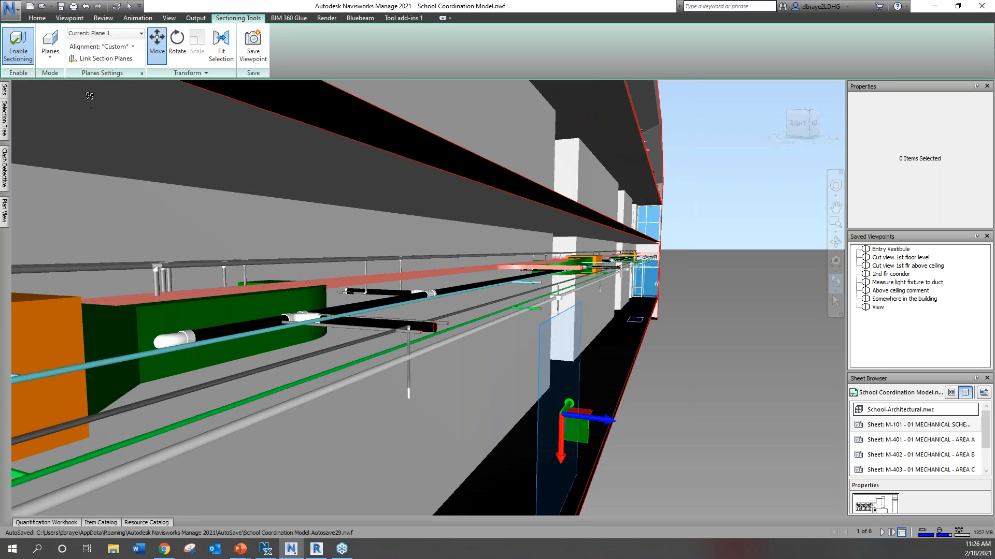
Align the section plane to the corridor floor surface and raise it to the level of the above-ceiling ductwork
left_click(134, 47)
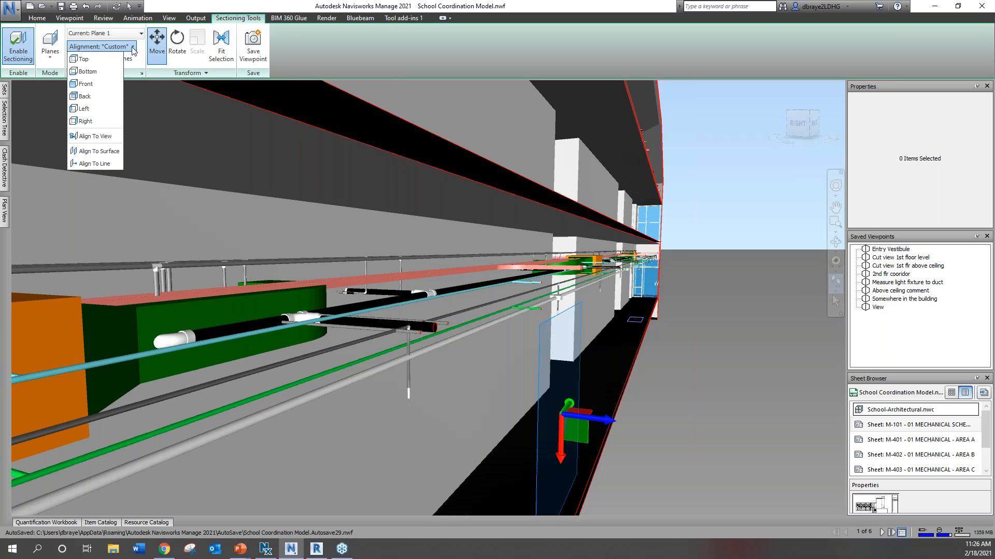
left_click(98, 152)
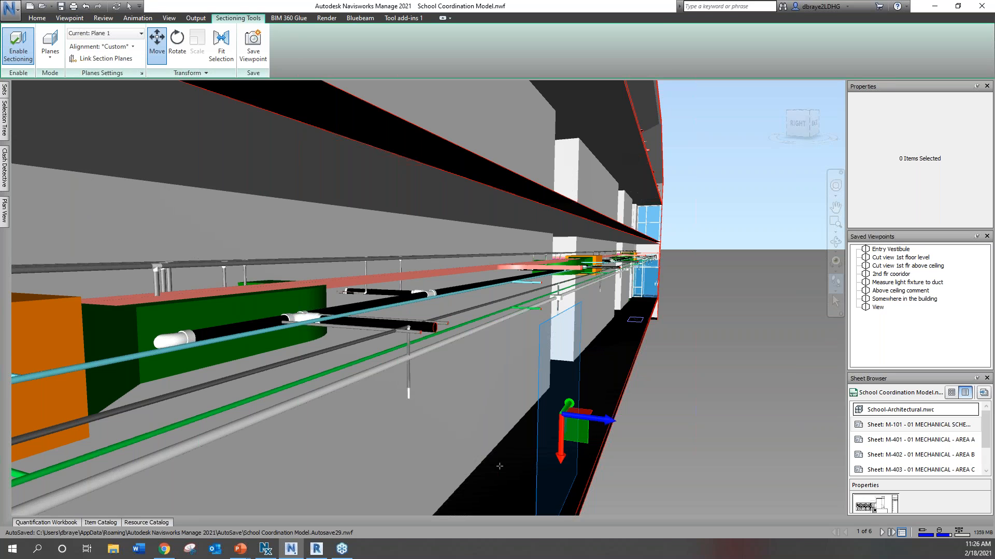
left_click(500, 466)
left_click_drag(500, 438, 502, 217)
Raise the horizontal section plane slightly so it clears the tops of the green ducts, and view the cut floor from above
middle_click_drag(578, 298, 575, 392)
scroll(575, 391, "down", 4)
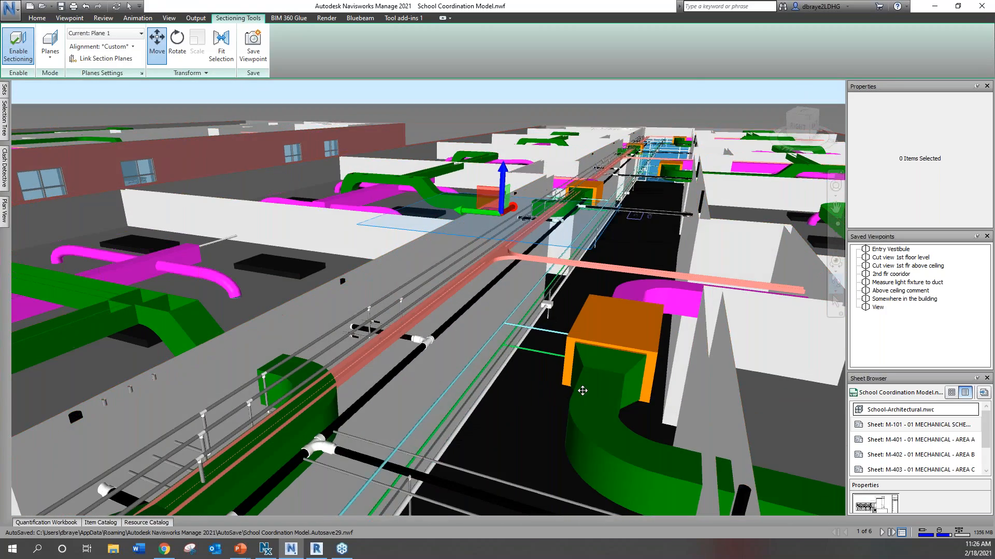
left_click_drag(588, 383, 535, 416)
middle_click_drag(535, 416, 580, 423)
left_click_drag(544, 430, 562, 432)
middle_click_drag(562, 432, 557, 479)
left_click_drag(544, 420, 520, 413)
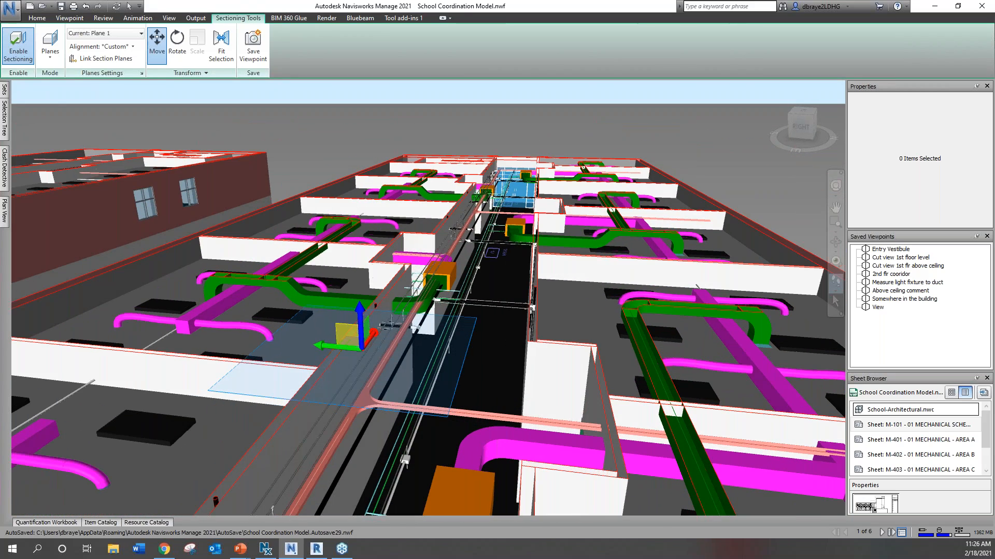
left_click_drag(361, 327, 360, 314)
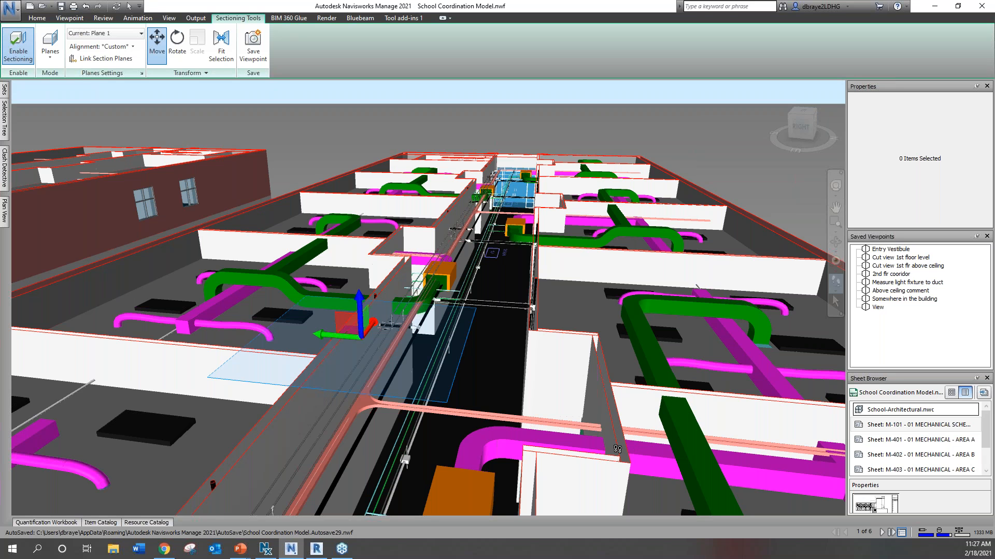
left_click_drag(607, 448, 467, 358)
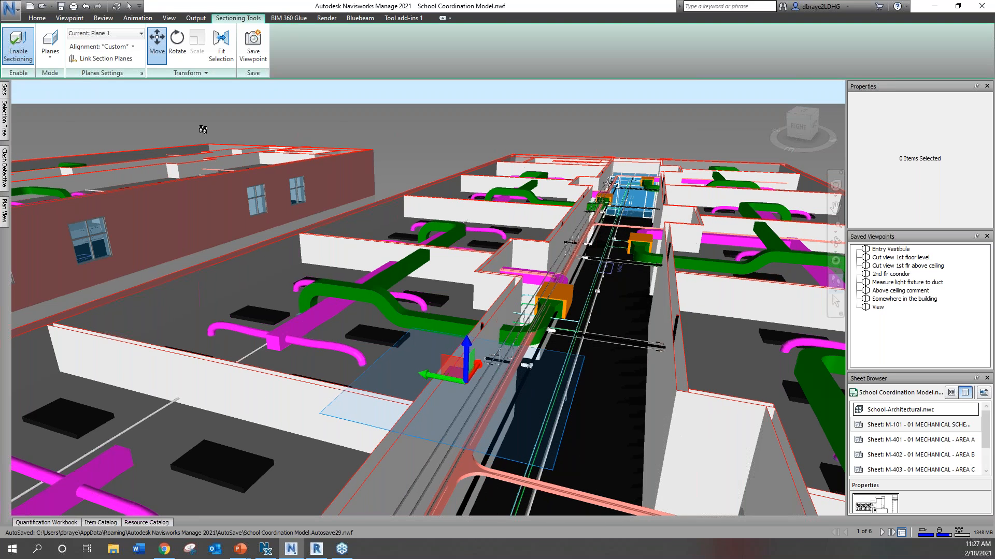
Open the Quantification Workbook and review the Level 1 takeoffs for the Single duplex outlets, Lighting Fixtures and 2'x4'(2 Lamp) - 120V troffer lights
left_click(36, 18)
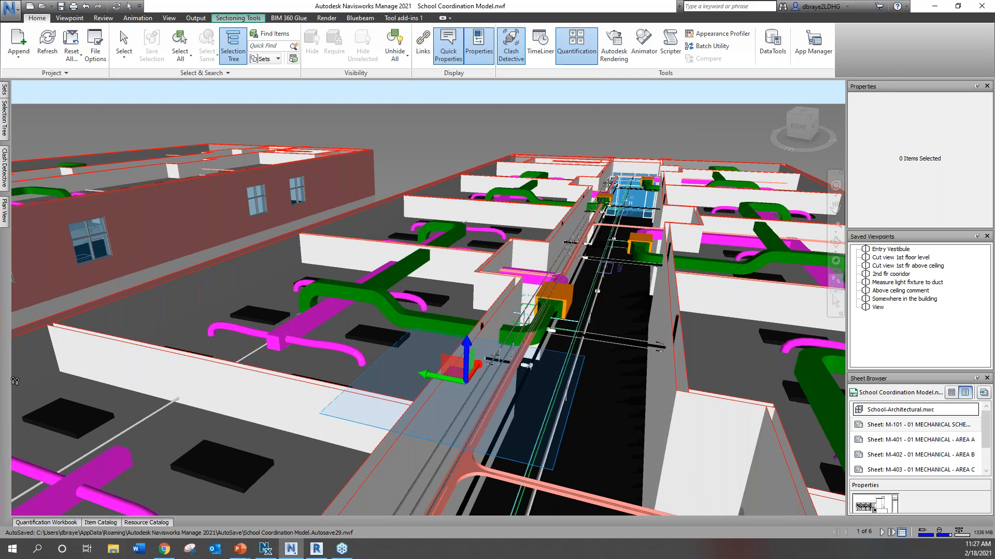
left_click(4, 166)
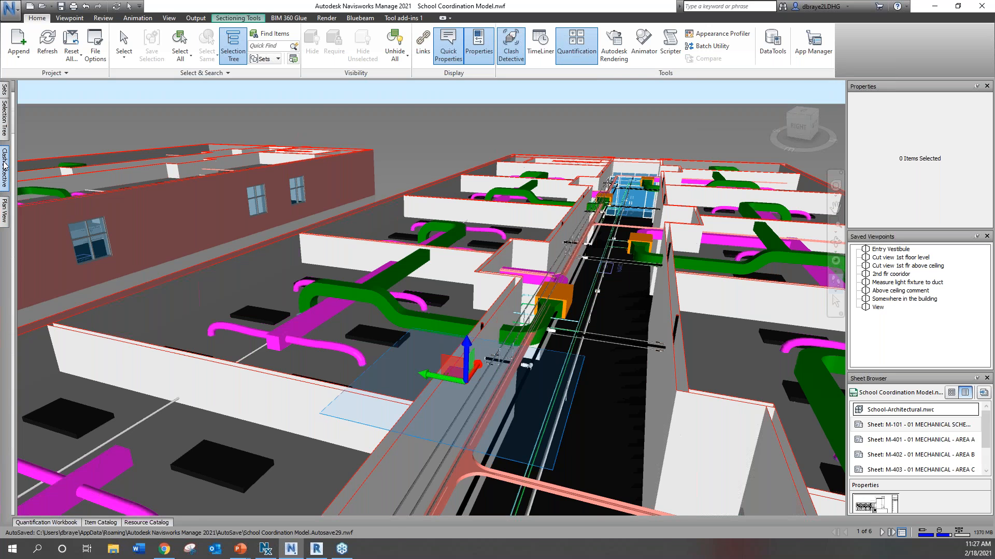
left_click(50, 522)
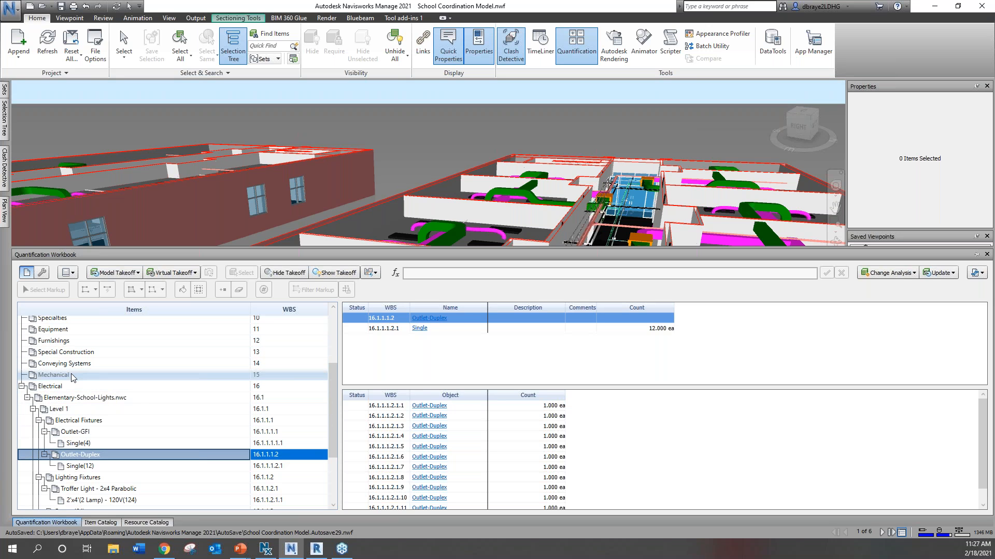
left_click(86, 466)
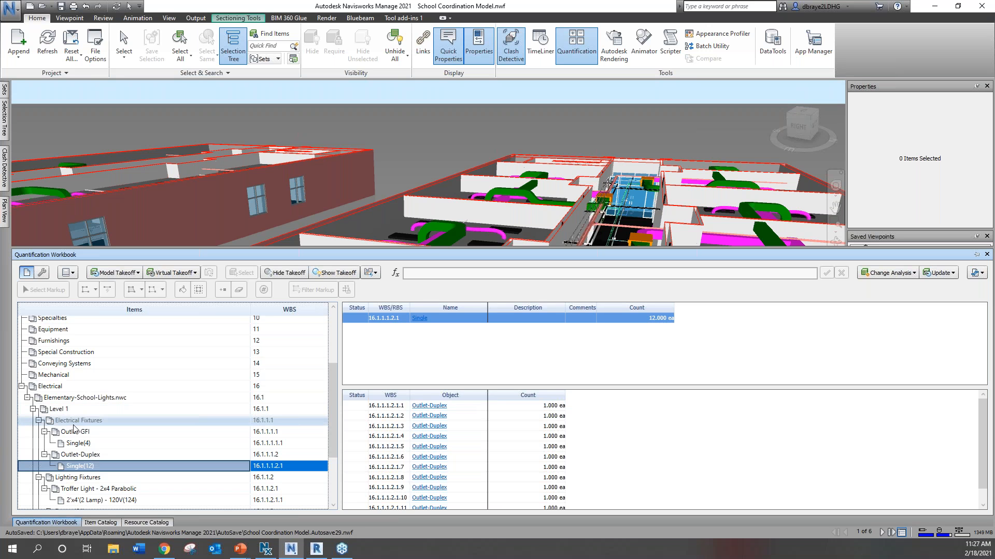
left_click(86, 477)
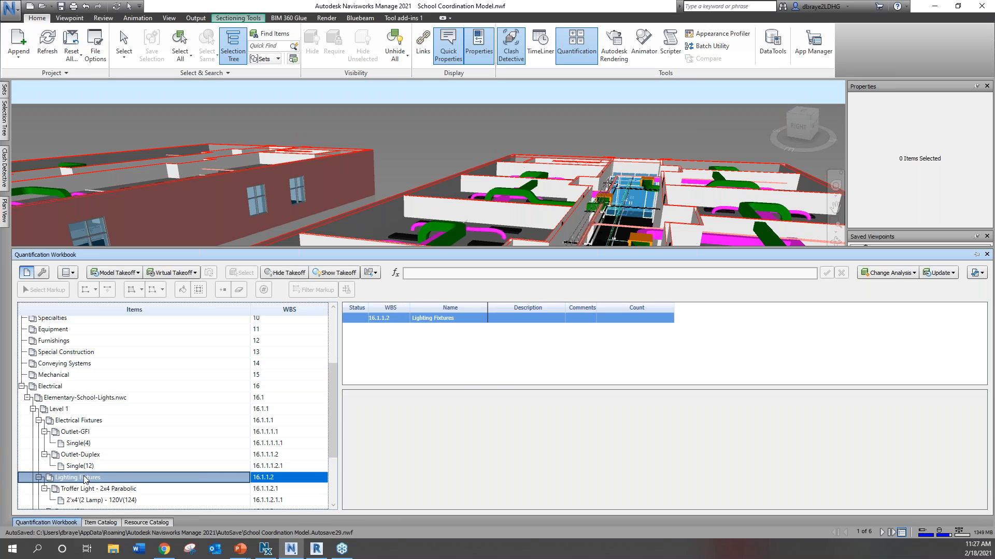
left_click(129, 501)
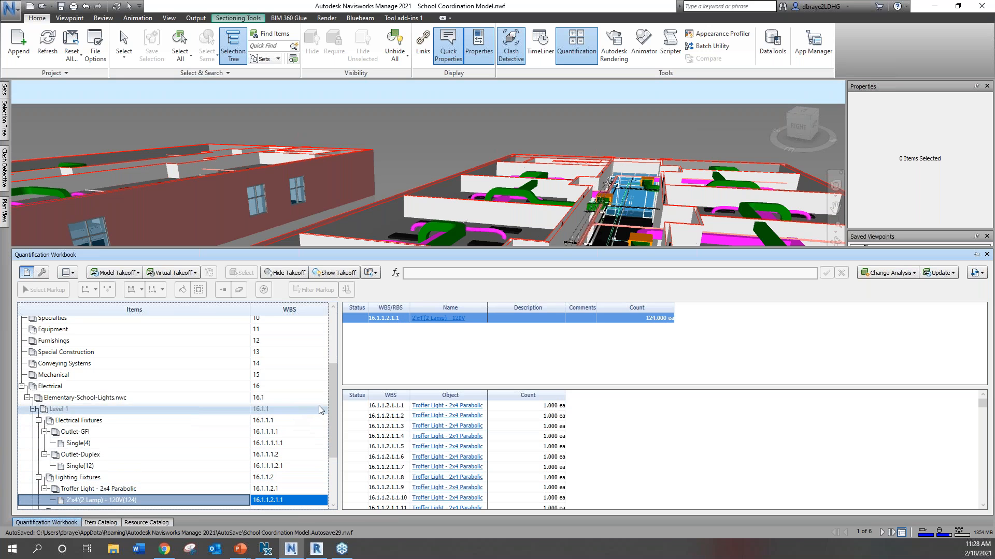
scroll(173, 425, "down", 3)
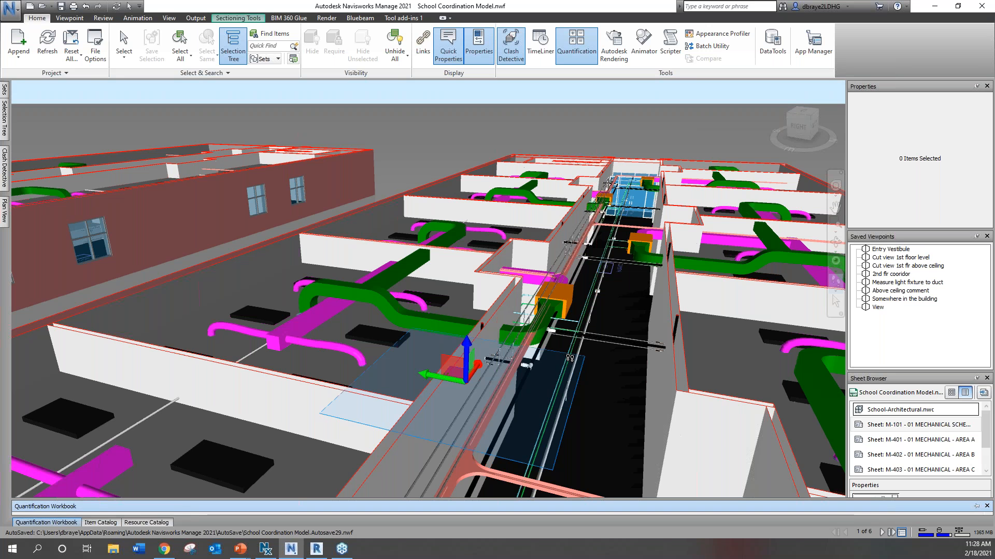
Switch to the running PowerPoint slide show of the Navisworks webinar presentation
mouse_move(569, 357)
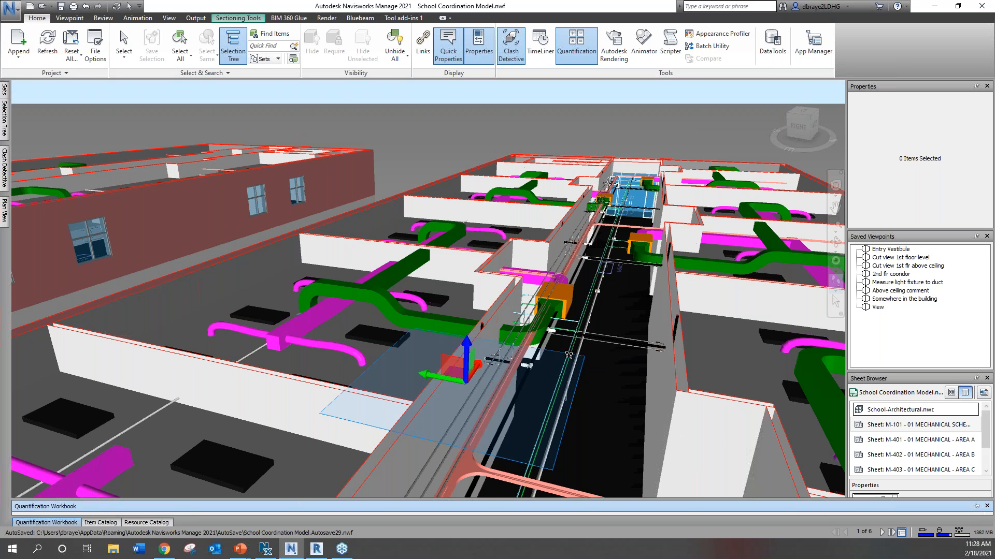
left_click_drag(567, 348, 625, 395)
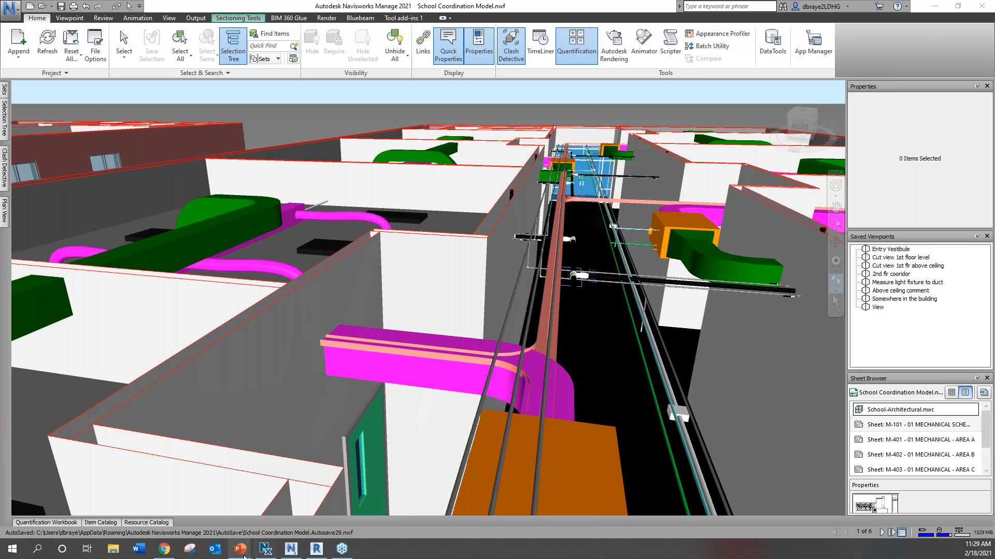
mouse_move(239, 553)
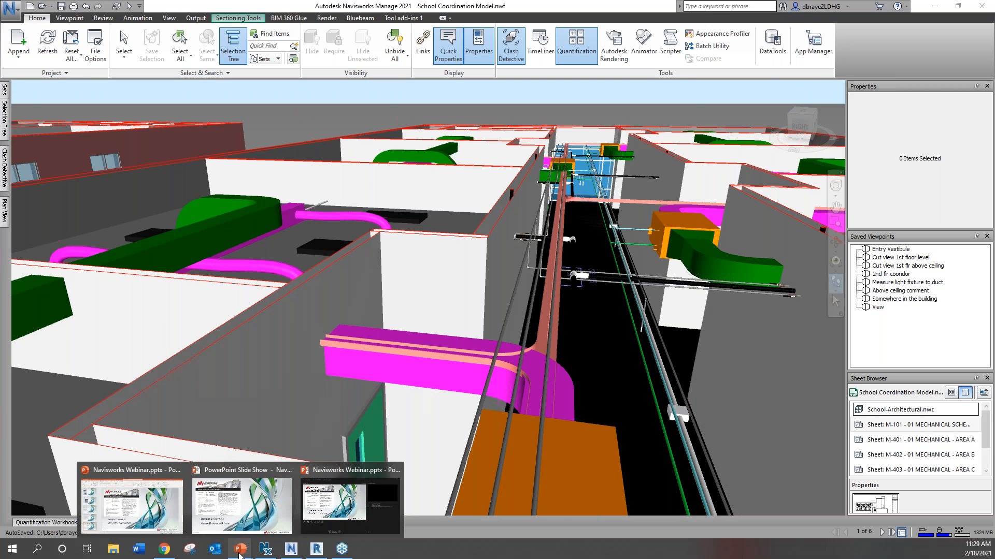
left_click(241, 505)
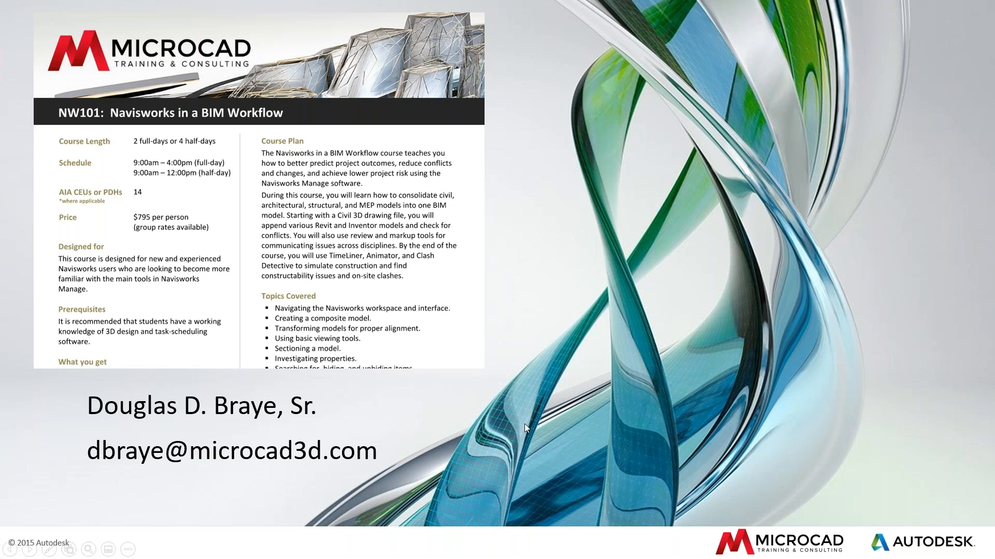